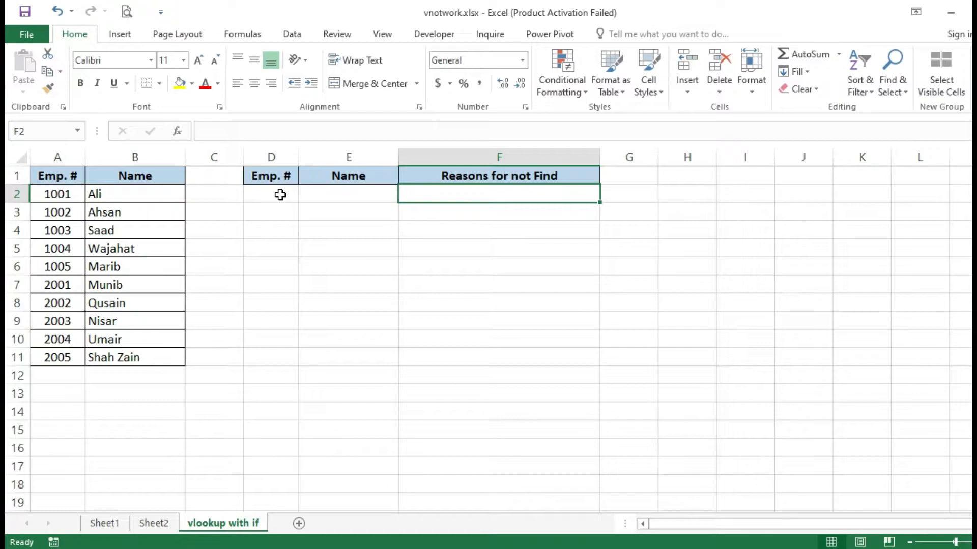
# Step: Enter the formula =IF(A2<2001,"Yes","No") in cell E2
pyautogui.press('Left')
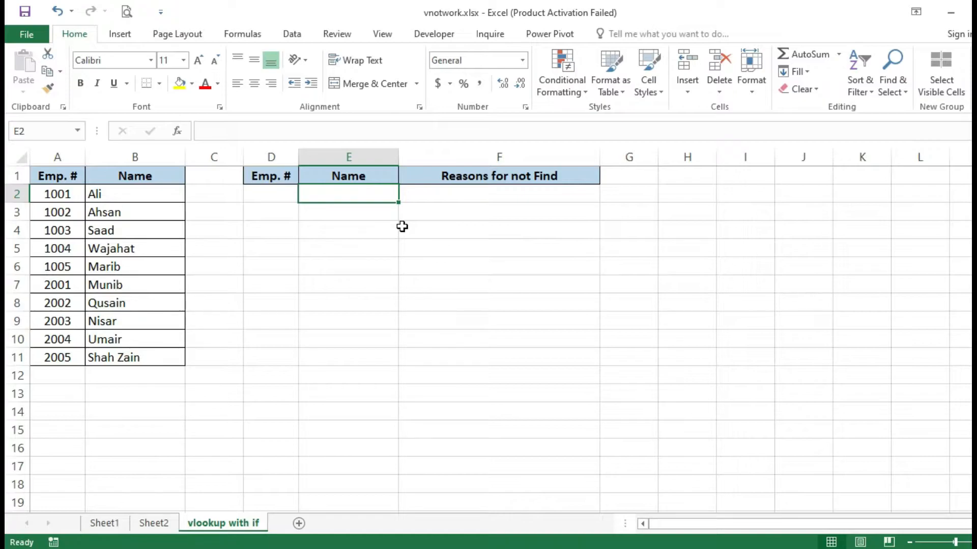
pyautogui.write('=if')
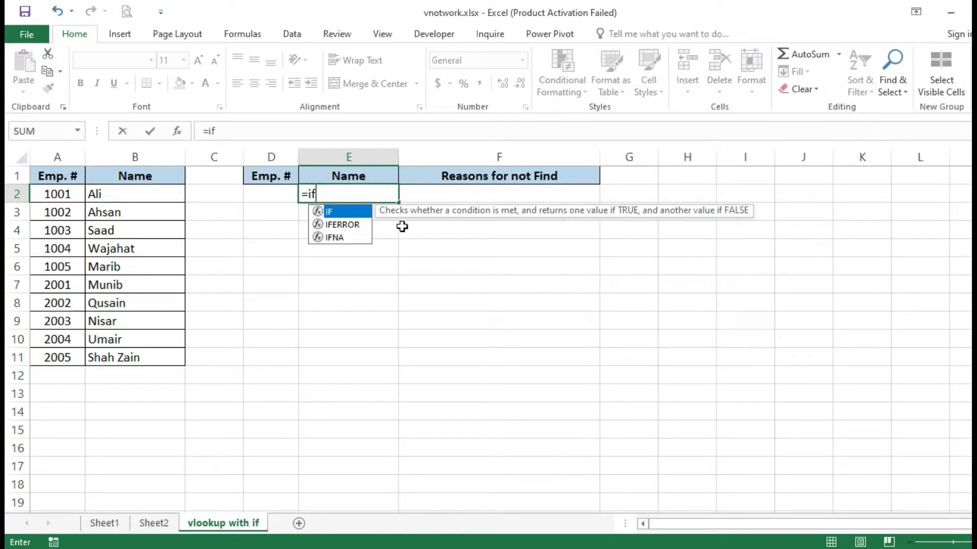
pyautogui.write('(')
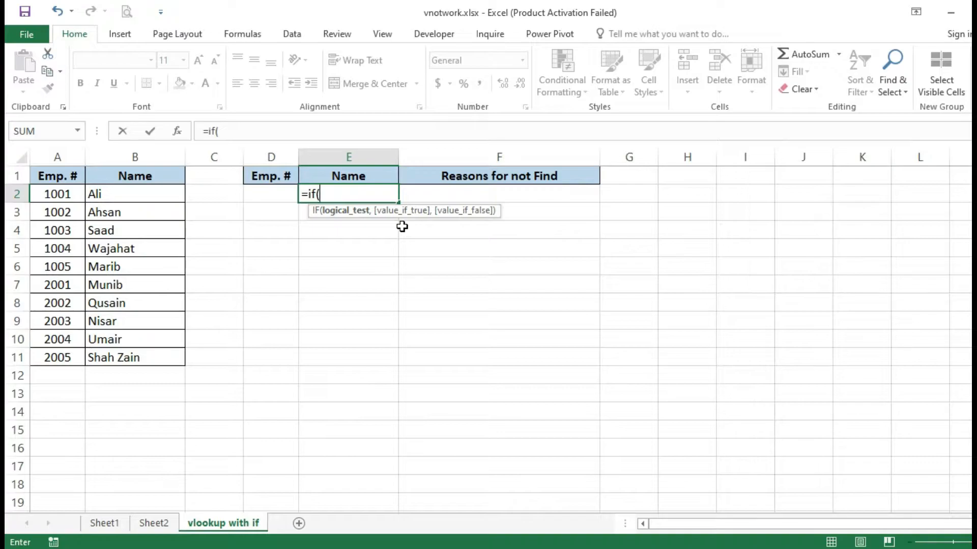
pyautogui.click(58, 194)
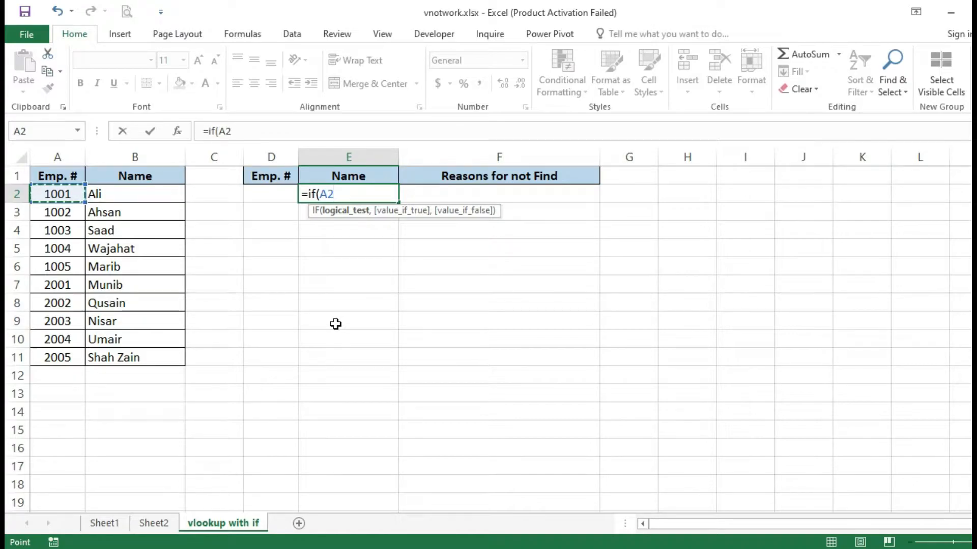
pyautogui.write('<2001,"')
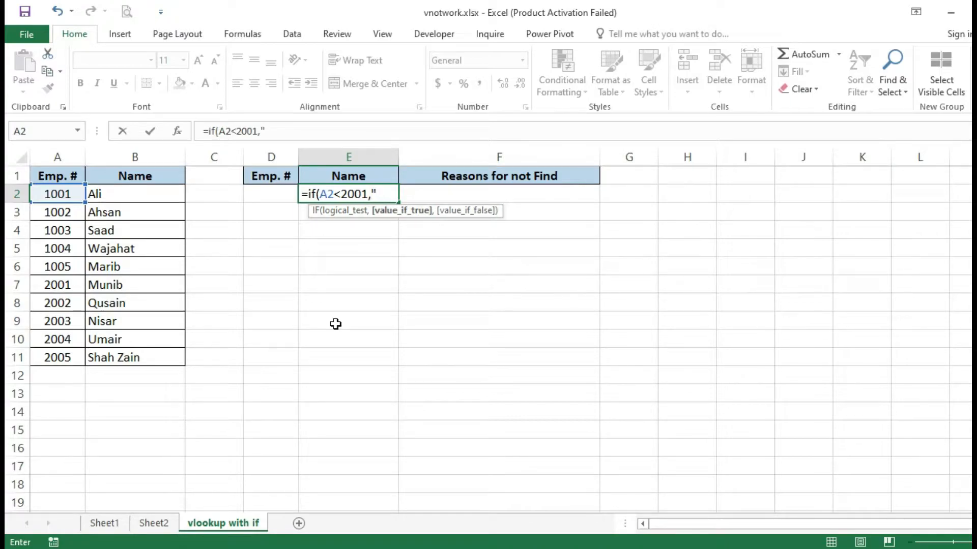
pyautogui.write('Yes",')
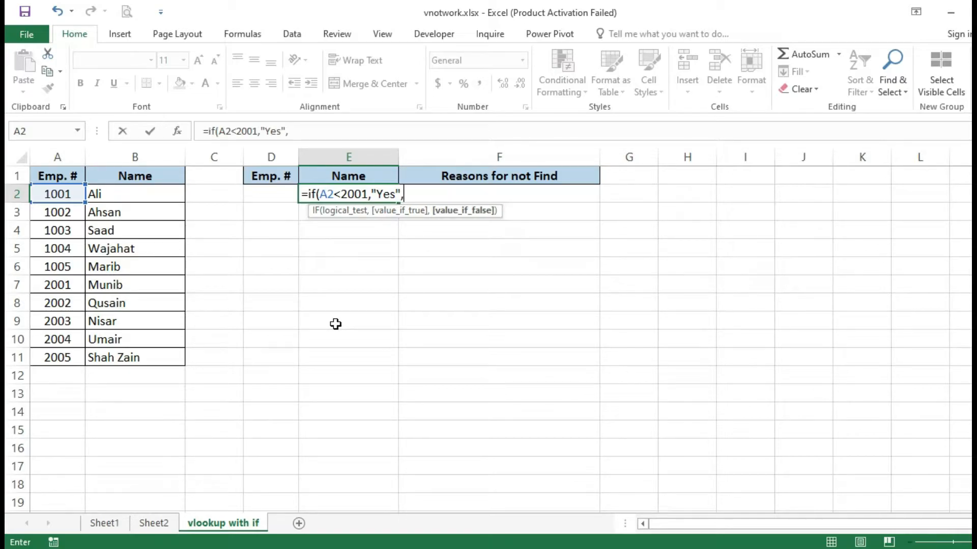
pyautogui.write('"No")')
pyautogui.press('Return')
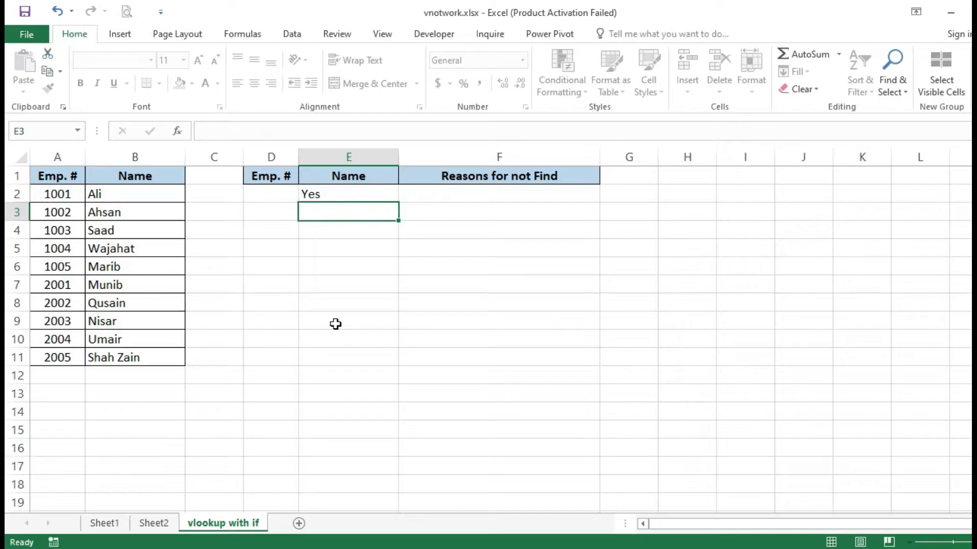
# Step: Turn the IF formula in E2 into visible text by putting an apostrophe before its equals sign
pyautogui.press('Up')
pyautogui.press('Down')
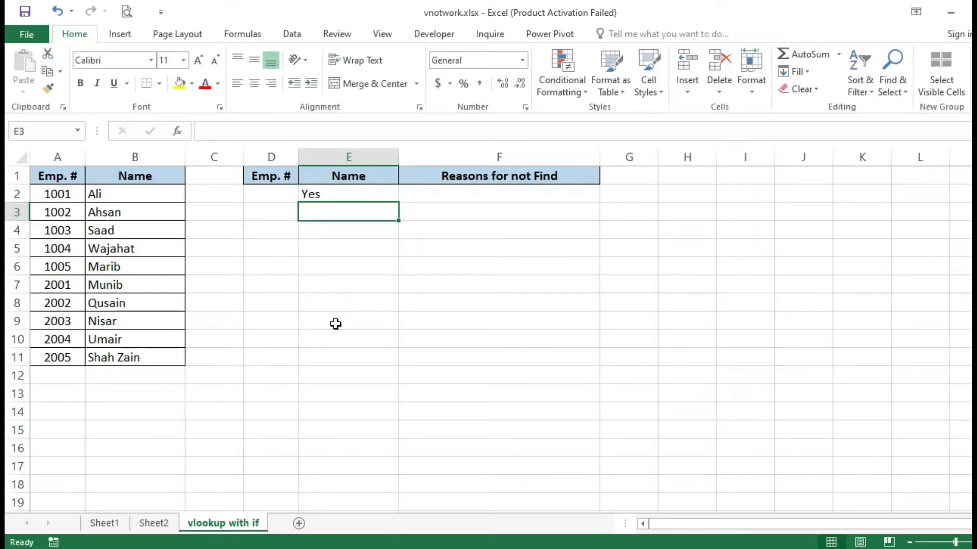
pyautogui.press('Up')
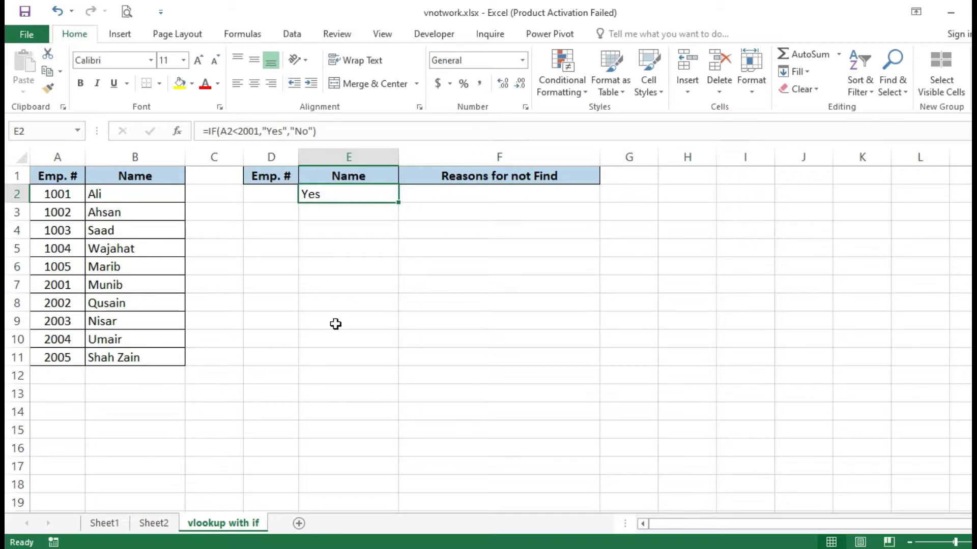
pyautogui.click(204, 131)
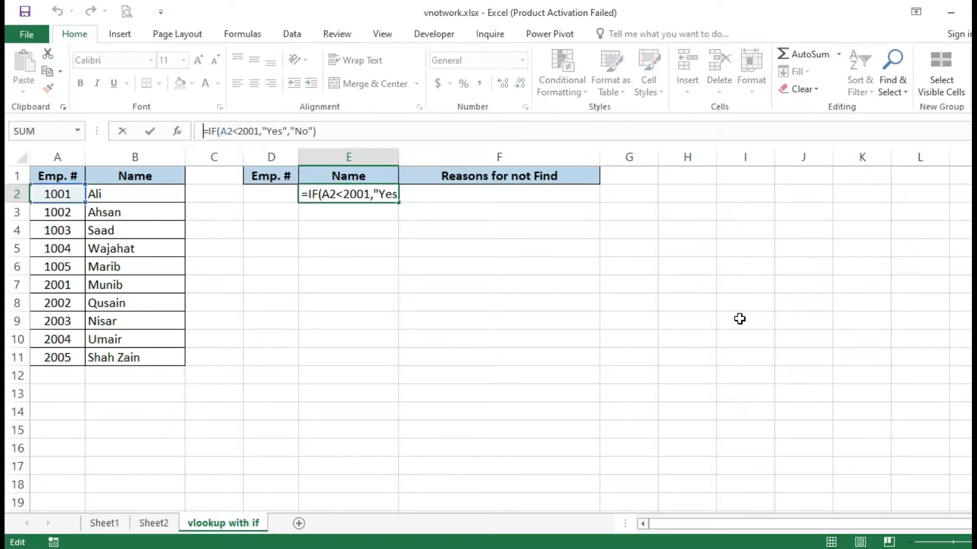
pyautogui.write("'")
pyautogui.press('Return')
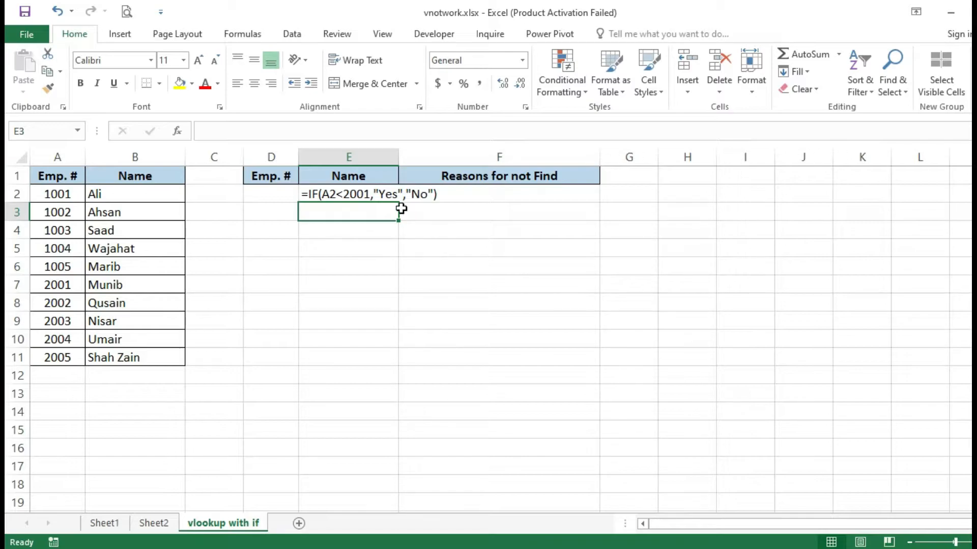
# Step: Change the employee number in A2 to 2002
pyautogui.click(74, 194)
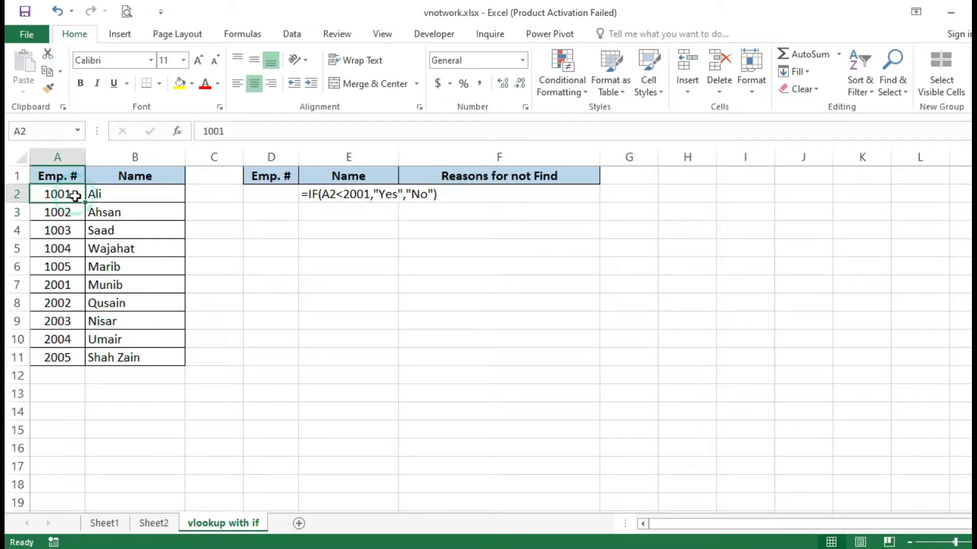
pyautogui.write('2002')
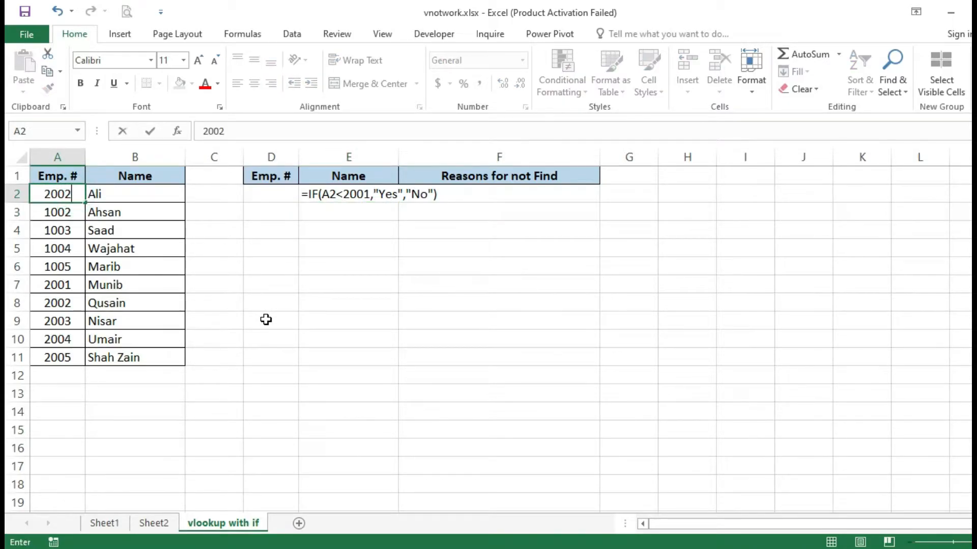
pyautogui.press('Return')
# Step: Remove the leading apostrophe from E2 so that the IF formula calculates again
pyautogui.press('Up')
pyautogui.press('Right')
pyautogui.press('Right')
pyautogui.press('Right')
pyautogui.press('Right')
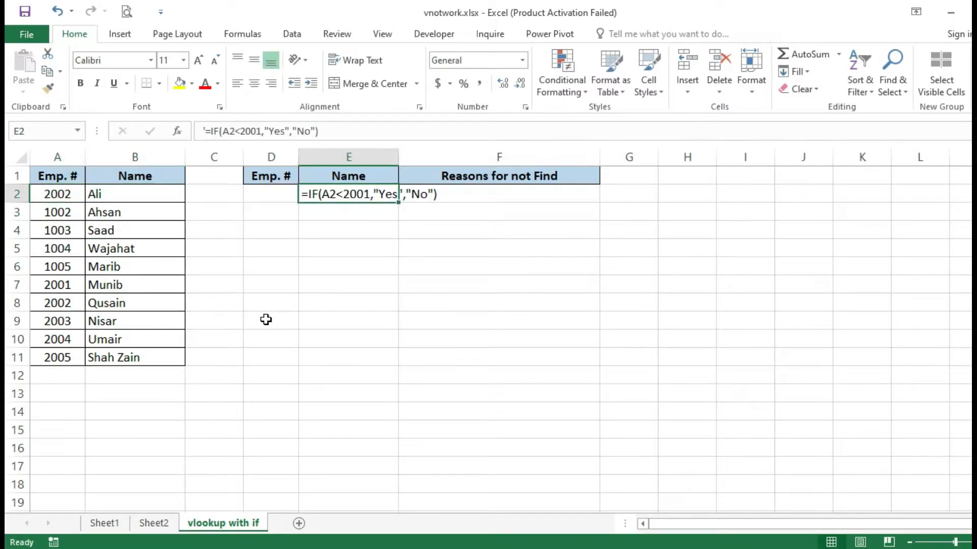
pyautogui.click(205, 131)
pyautogui.press('Return')
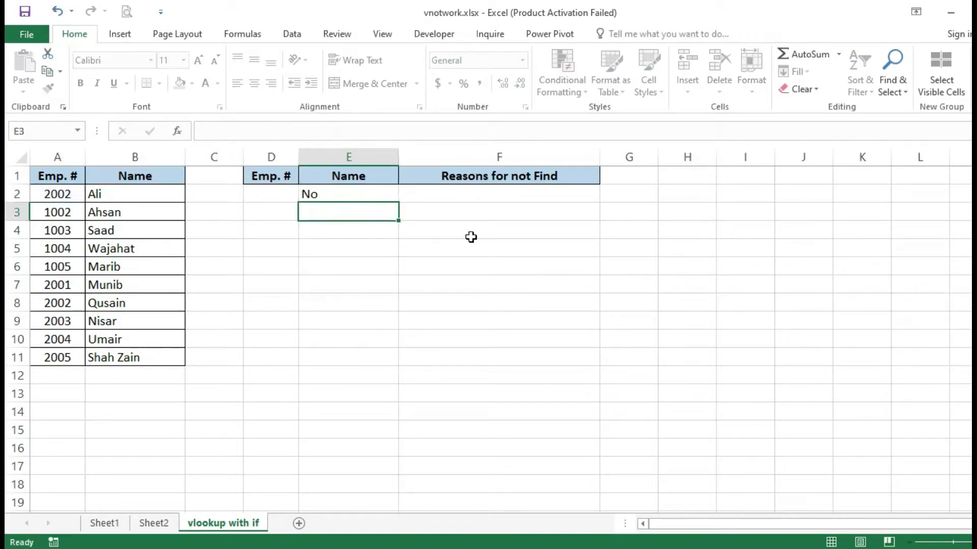
# Step: Undo the apostrophe removal in E2 and the employee number change in A2
pyautogui.press('Up')
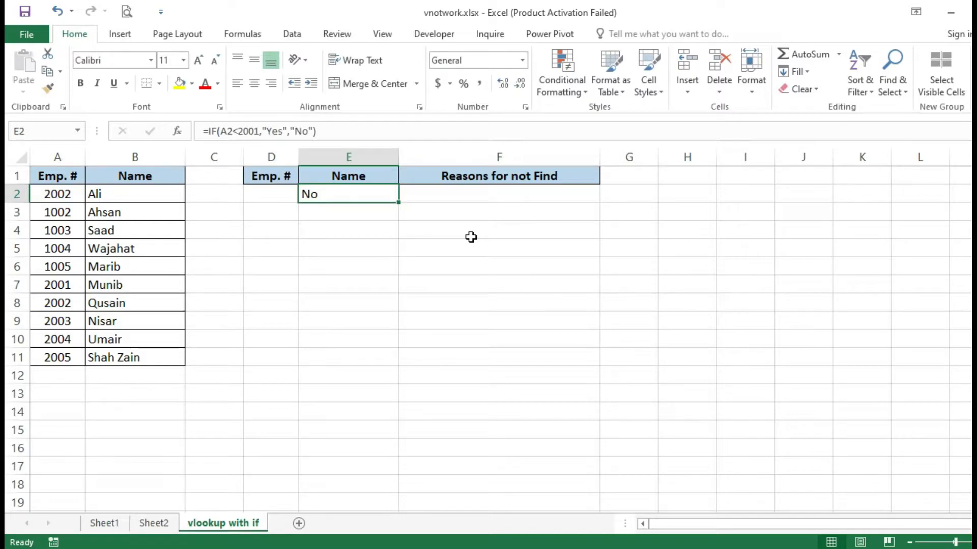
pyautogui.hotkey('ctrl', 'z')
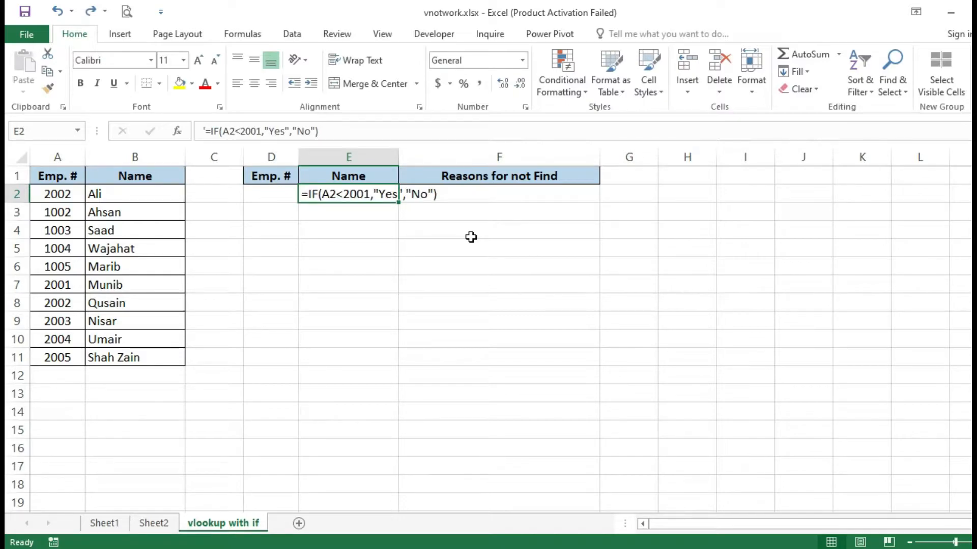
pyautogui.press('Return')
pyautogui.press('Up')
pyautogui.hotkey('ctrl', 'z')
pyautogui.hotkey('ctrl', 'z')
# Step: Enter the formula =VLOOKUP(D3,A1:B11,2,FALSE) in cell E3
pyautogui.write('=v')
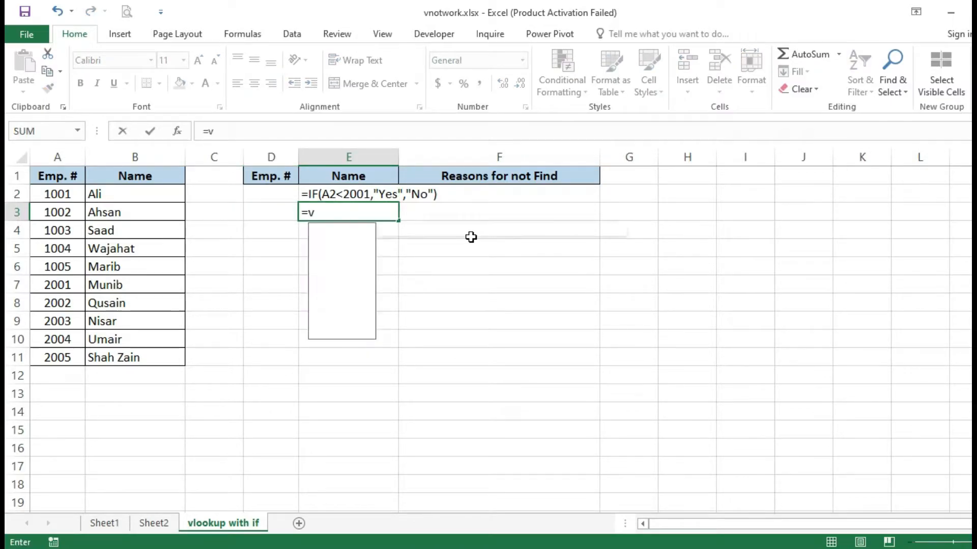
pyautogui.write('lookup(')
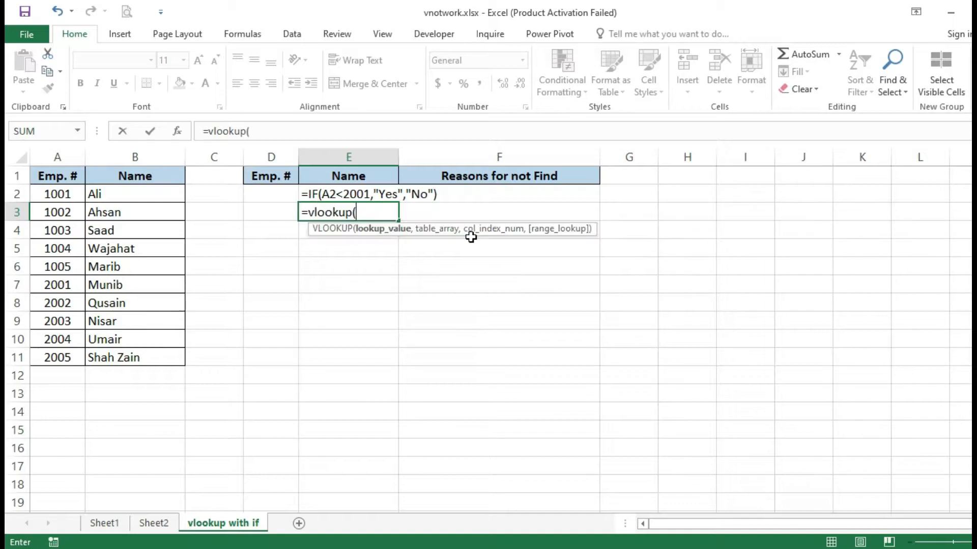
pyautogui.press('Left')
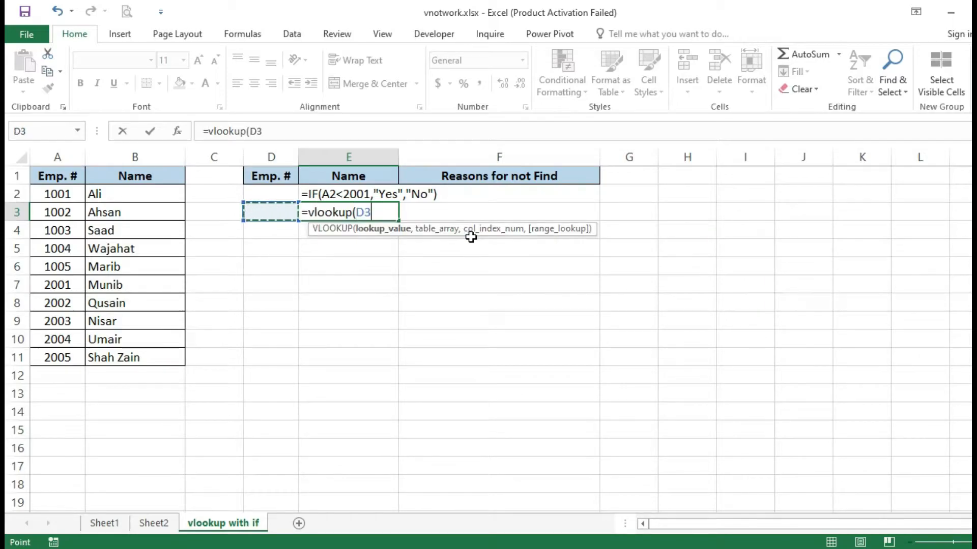
pyautogui.write(',')
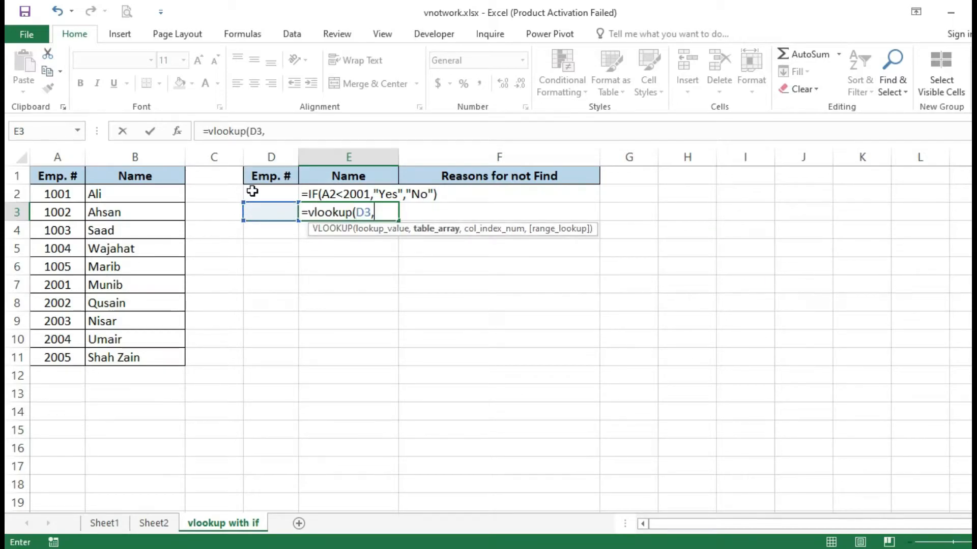
pyautogui.moveTo(51, 177); pyautogui.dragTo(163, 356)
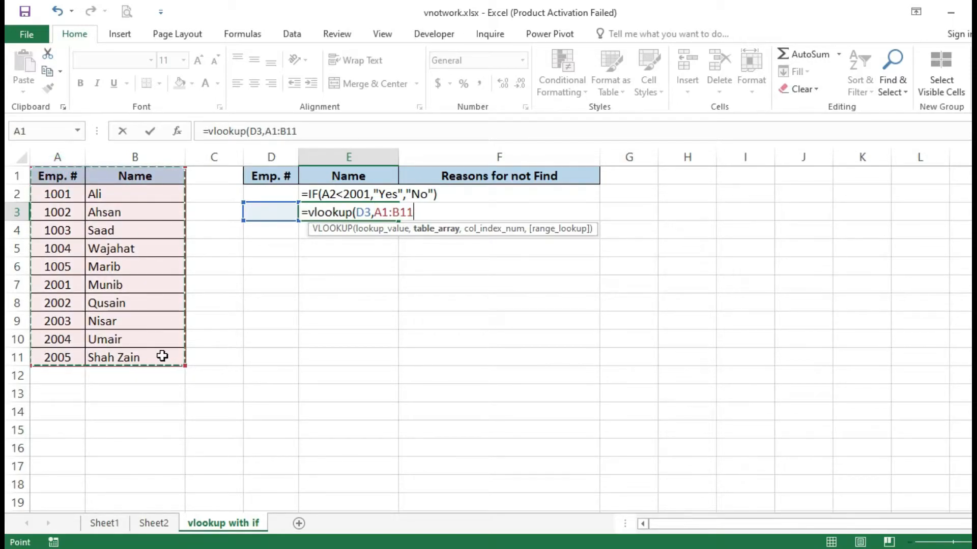
pyautogui.write(',2')
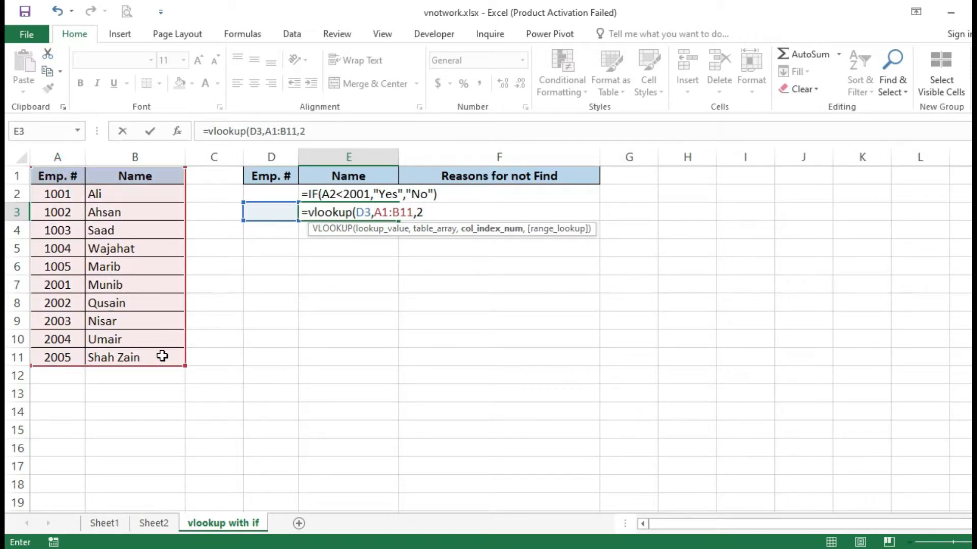
pyautogui.write(',')
pyautogui.press('BackSpace')
pyautogui.write(',false)')
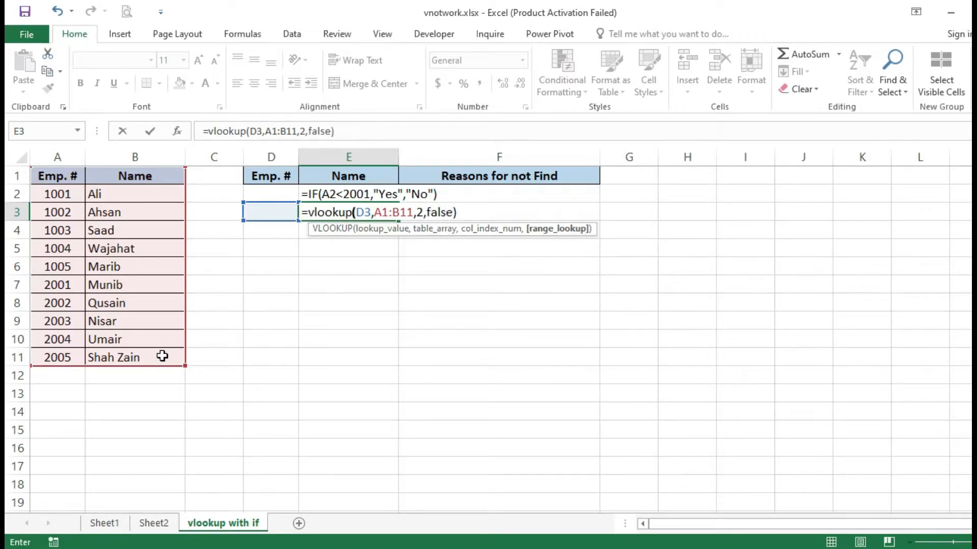
pyautogui.press('Return')
# Step: Enter the employee number 1001 in D3 as the lookup value
pyautogui.press('Up')
pyautogui.press('Left')
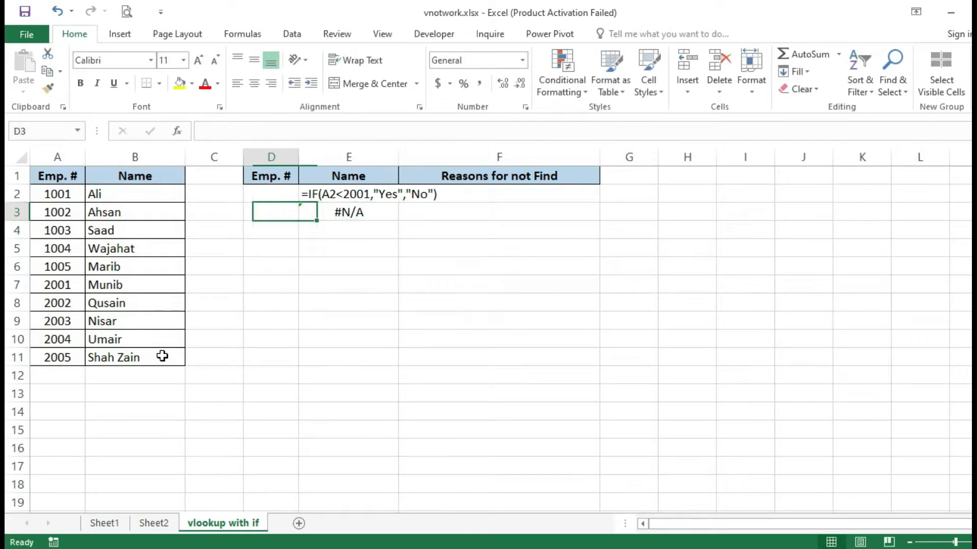
pyautogui.write('1001')
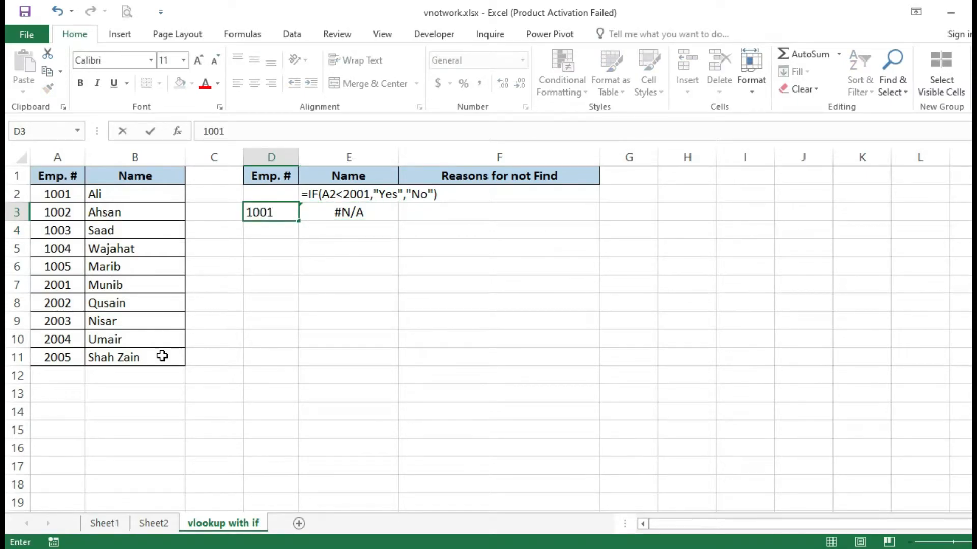
pyautogui.press('Return')
pyautogui.press('Up')
pyautogui.press('Right')
pyautogui.press('Left')
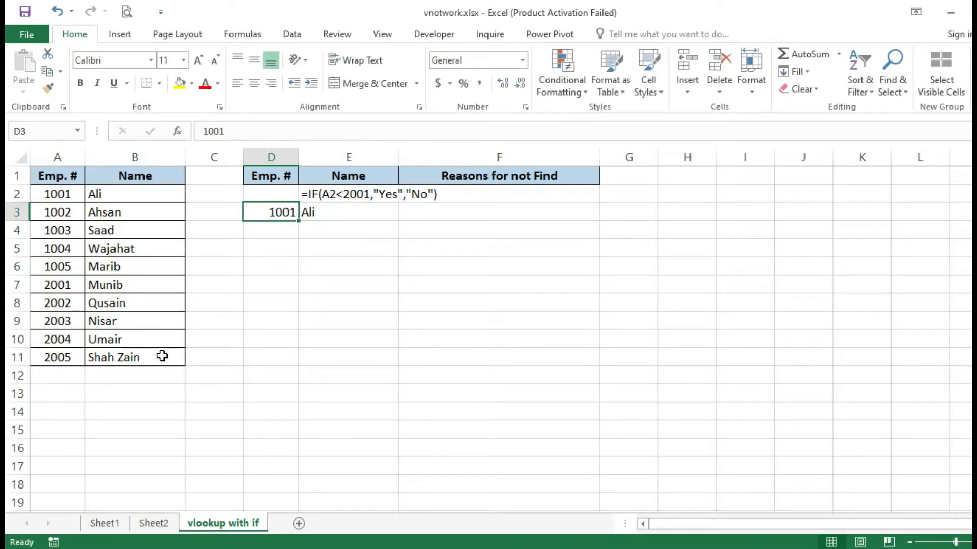
# Step: Turn the VLOOKUP formula in E3 into visible text by putting a comma before its equals sign
pyautogui.press('Right')
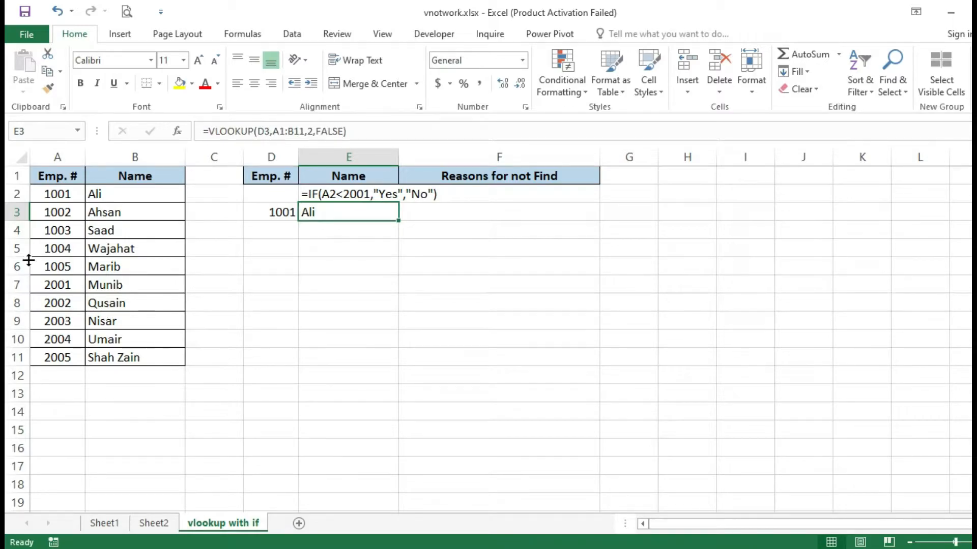
pyautogui.click(203, 131)
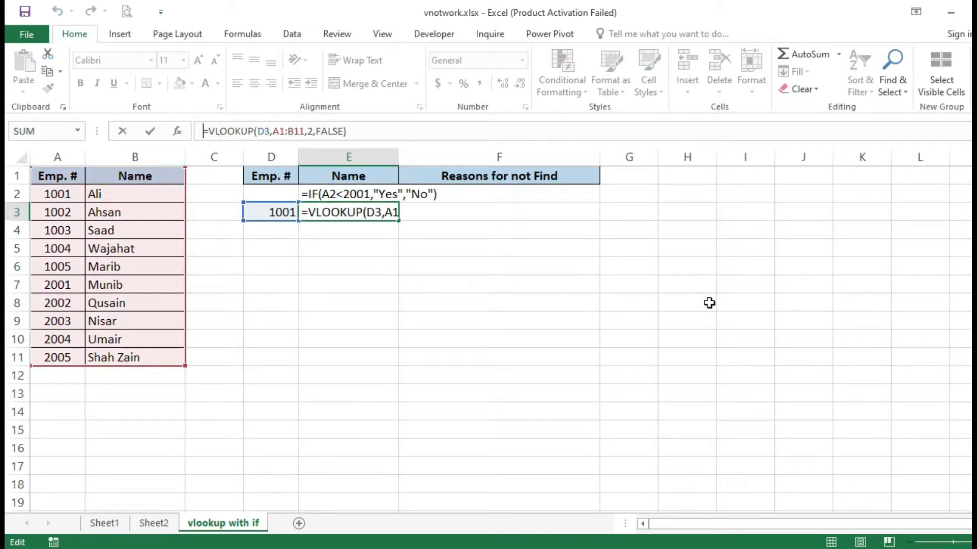
pyautogui.write(',')
pyautogui.press('Return')
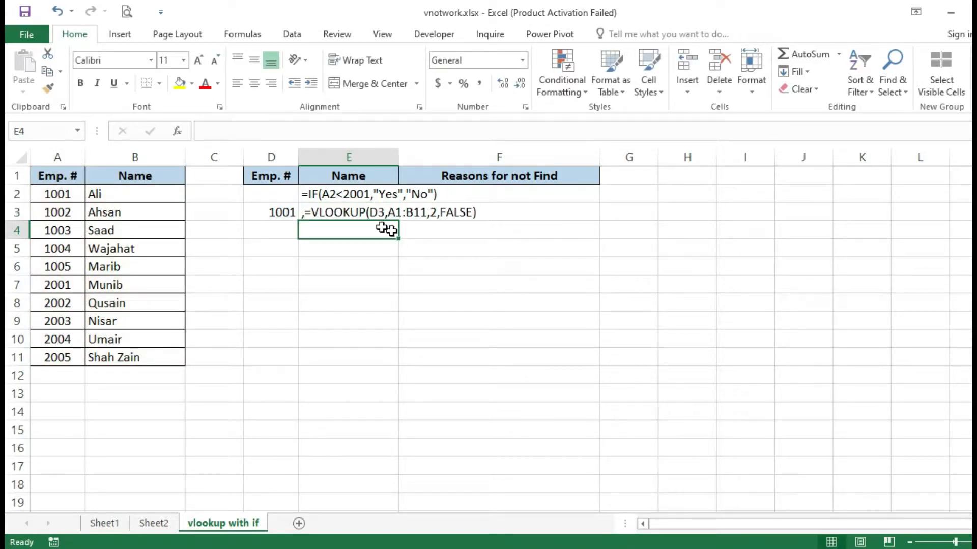
pyautogui.click(327, 212)
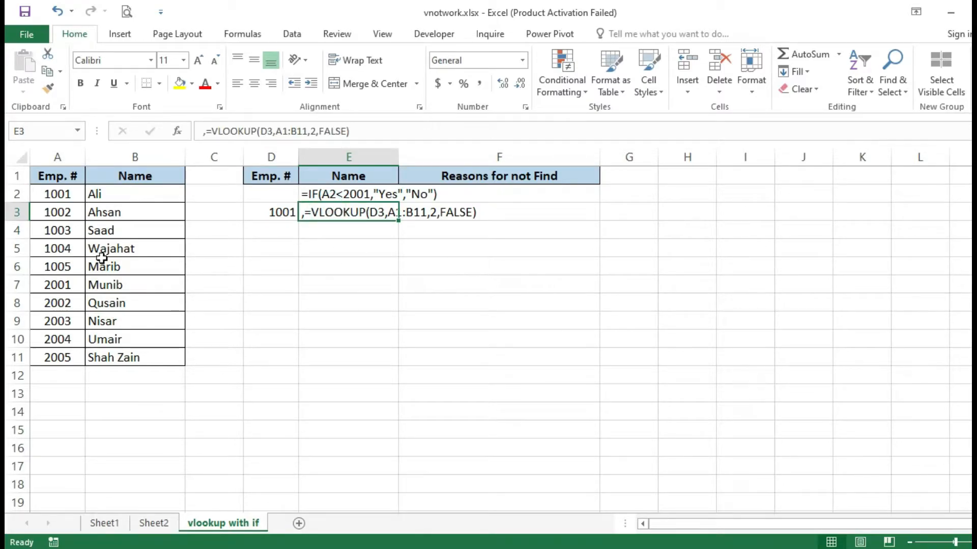
pyautogui.click(118, 232)
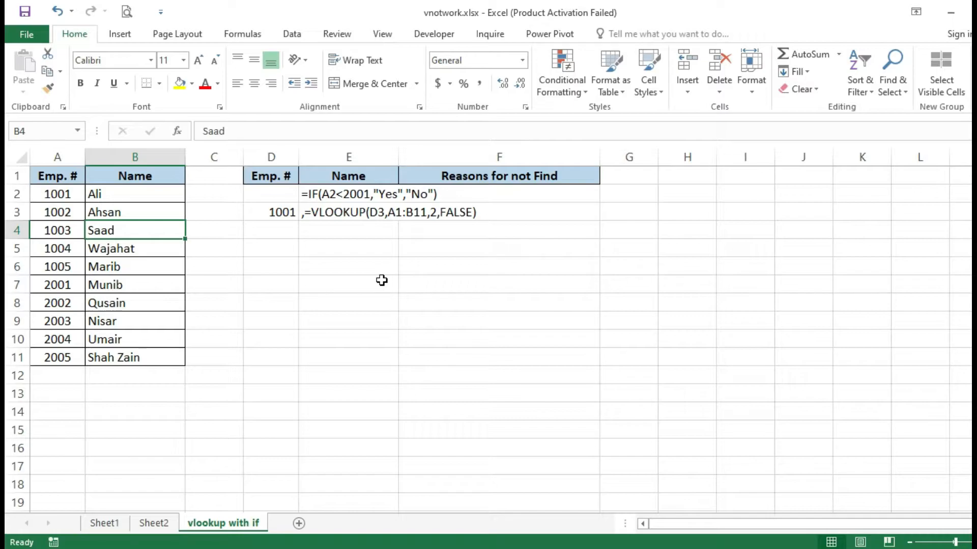
pyautogui.click(310, 243)
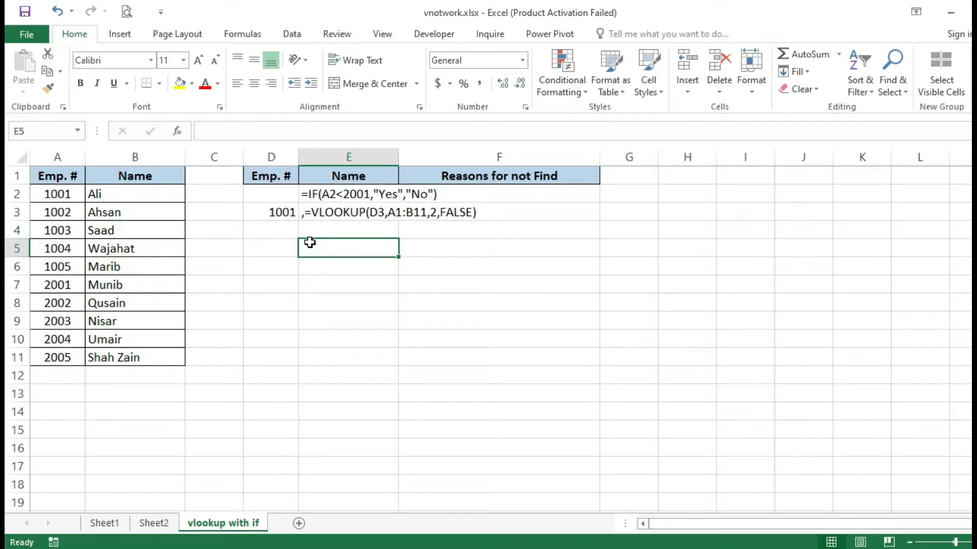
pyautogui.write('=if(')
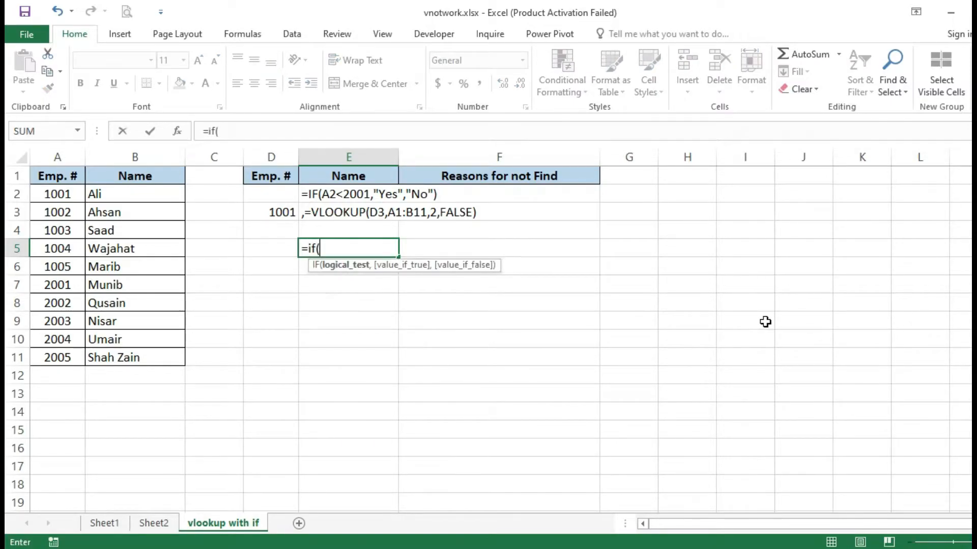
pyautogui.write('vlookup(')
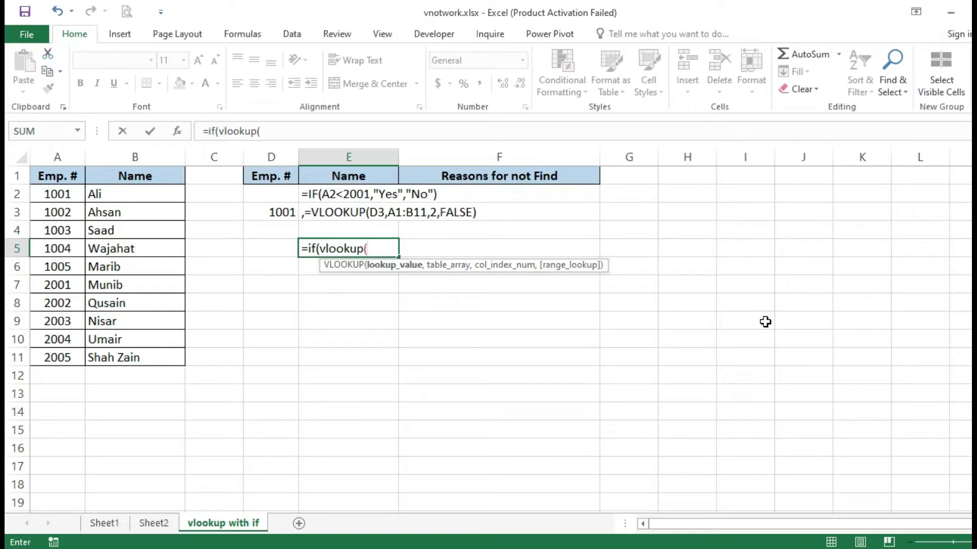
pyautogui.press('Escape')
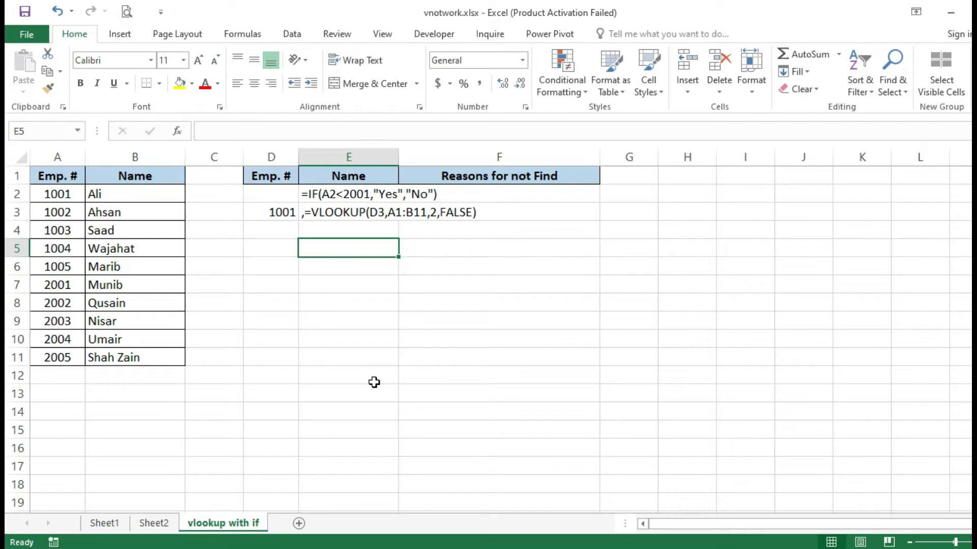
# Step: Enter the formula =IF(A2<2001,"Yes","No") in cell E5
pyautogui.write('=i')
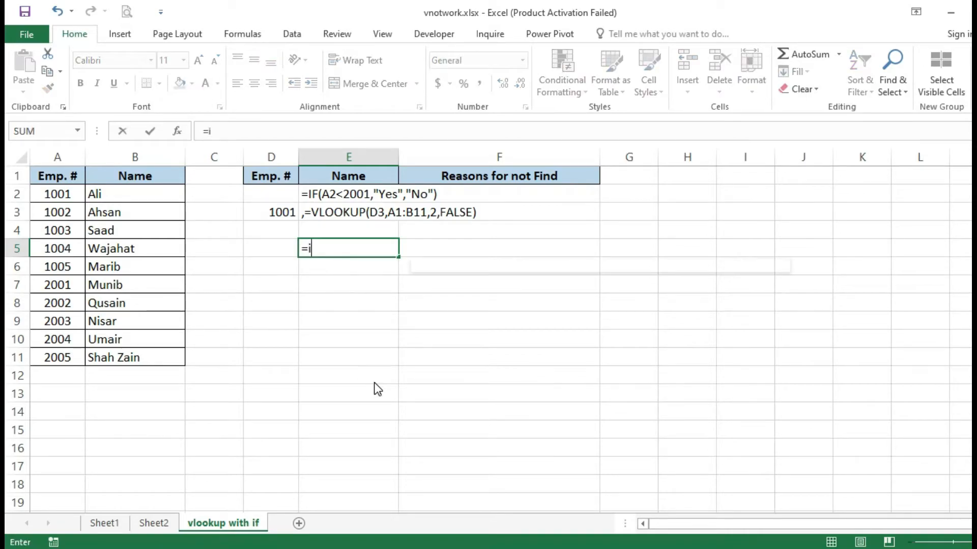
pyautogui.write('f(')
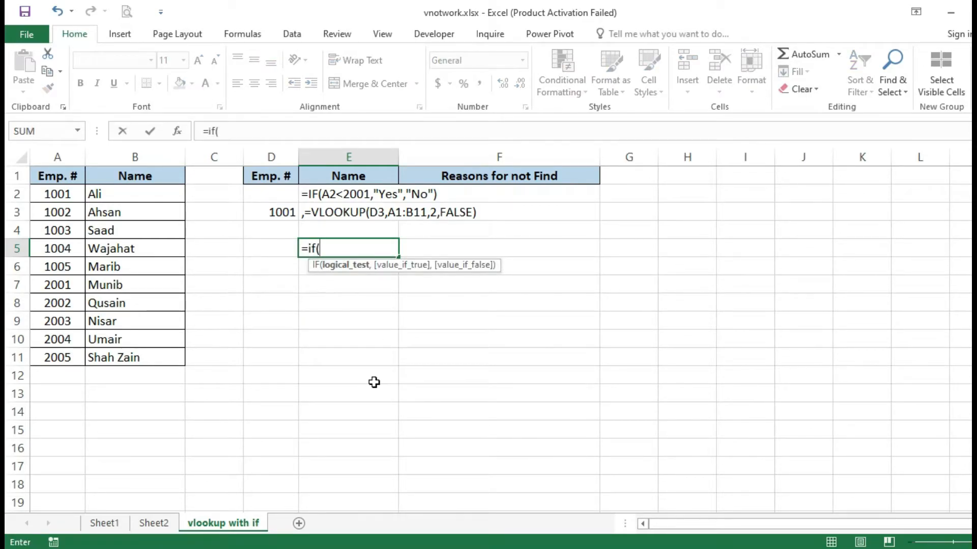
pyautogui.click(59, 194)
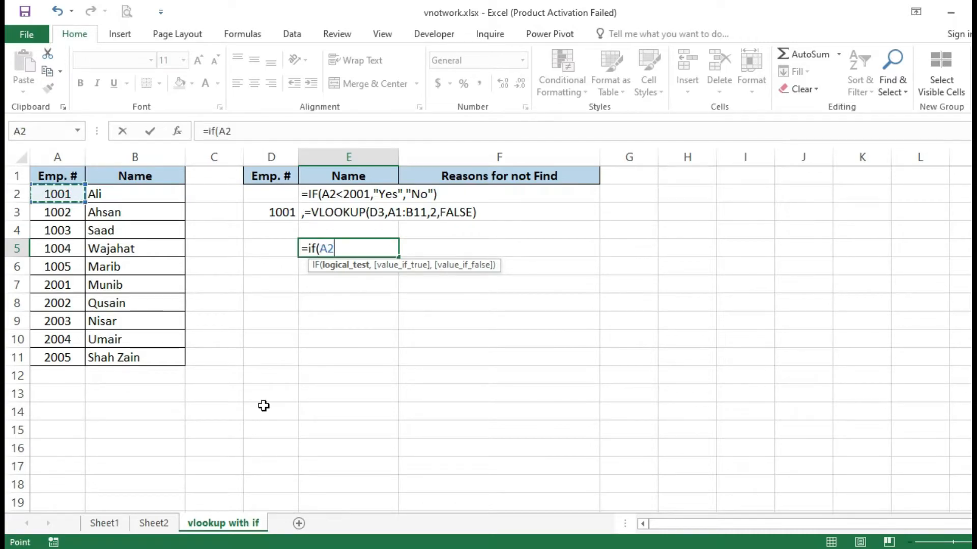
pyautogui.write('<2001,"')
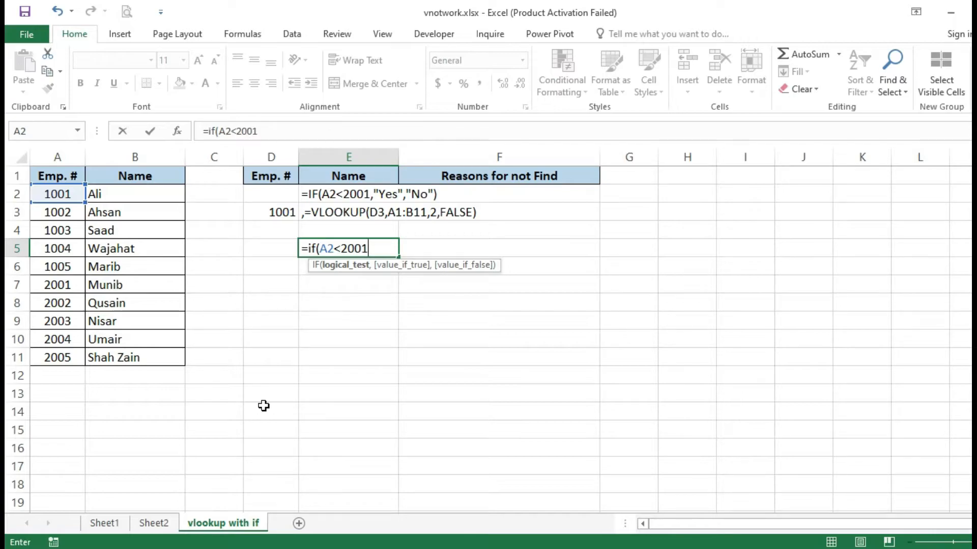
pyautogui.write('Ye')
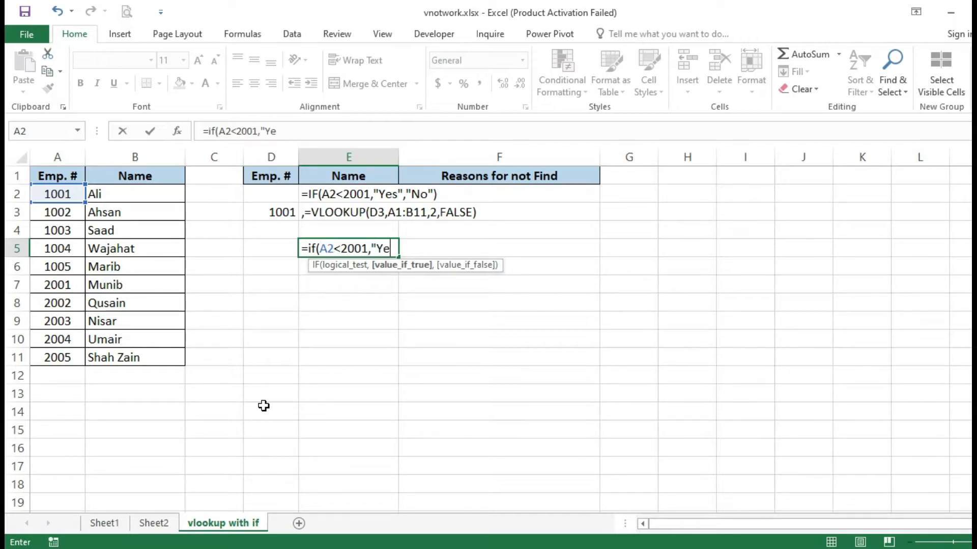
pyautogui.write('s","No')
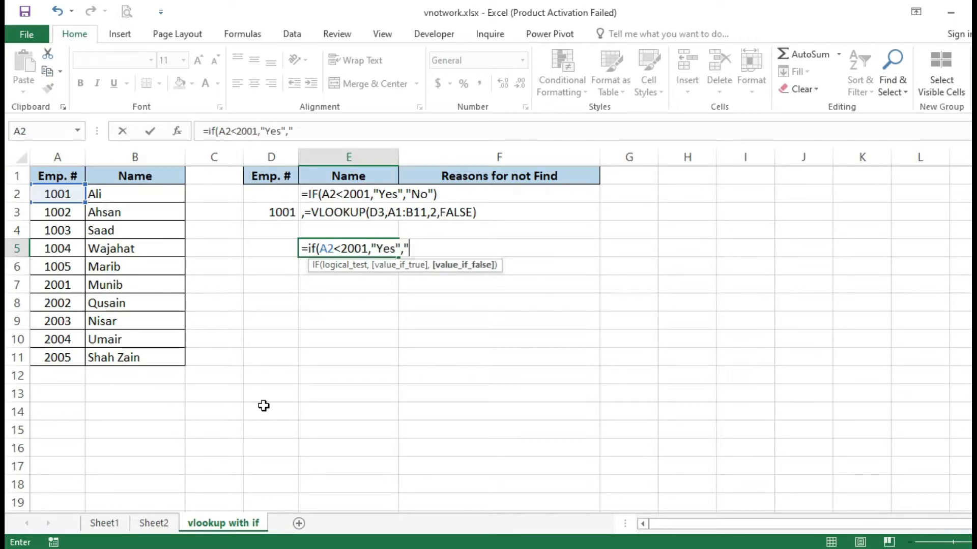
pyautogui.write(')')
pyautogui.press('Return')
pyautogui.press('Up')
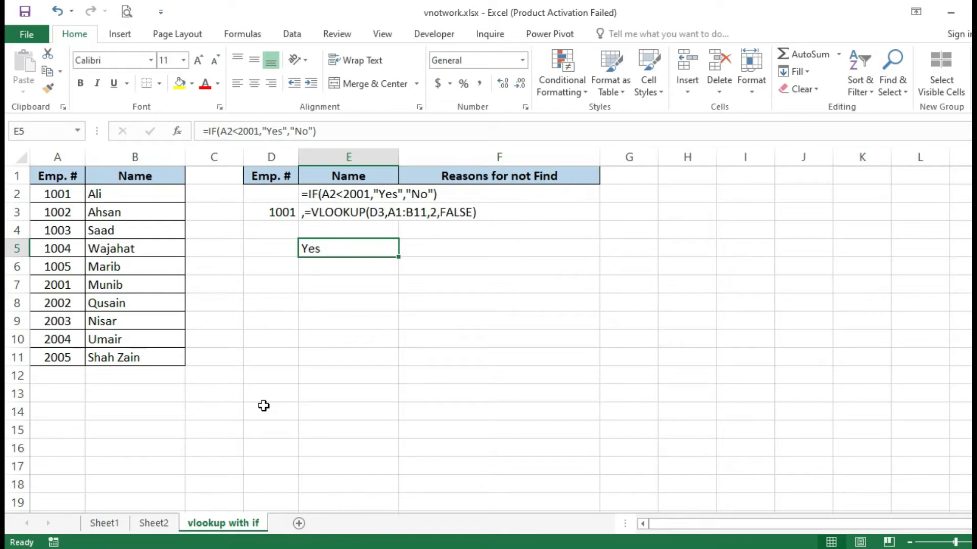
# Step: Enter the formula =VLOOKUP(D6,A1:B11,2,FALSE) in cell E6
pyautogui.click(339, 210)
pyautogui.click(327, 266)
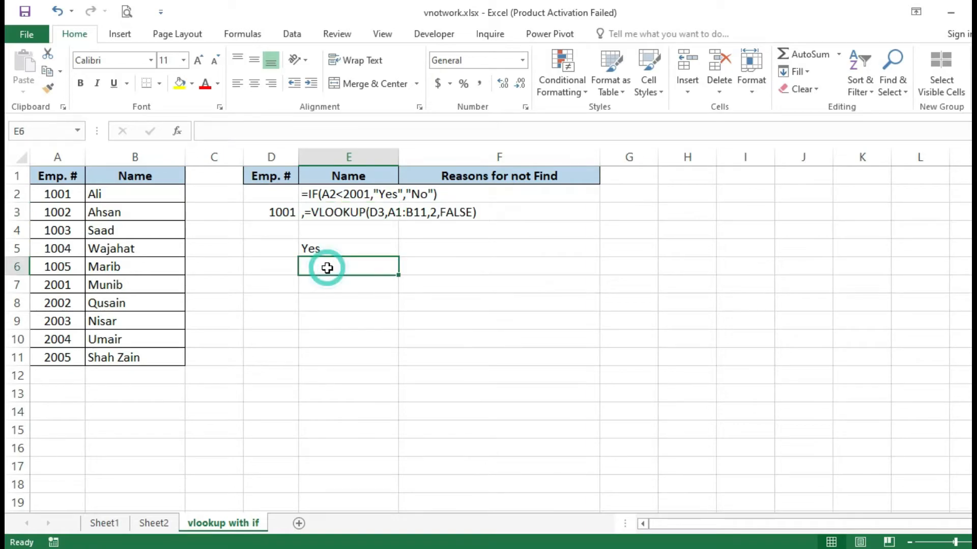
pyautogui.write('=v')
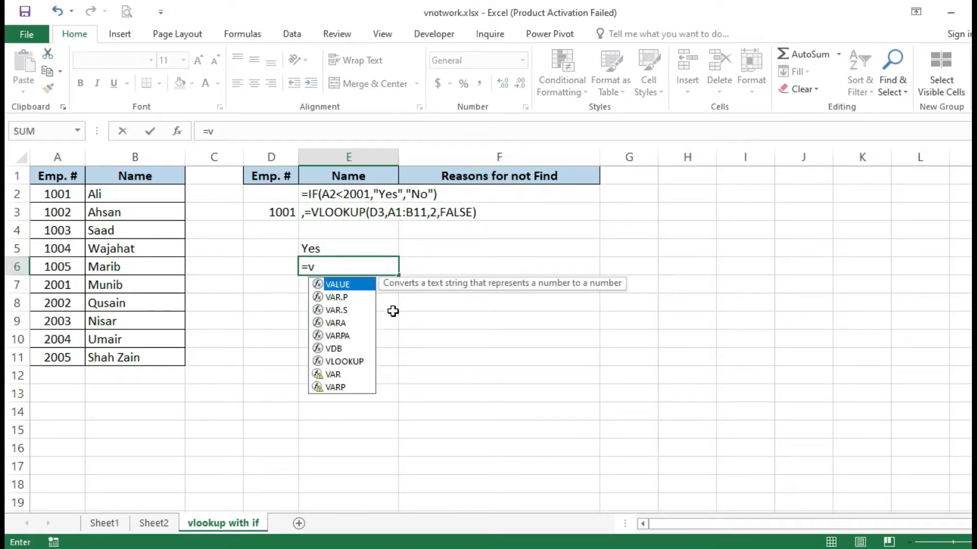
pyautogui.write('lookup(')
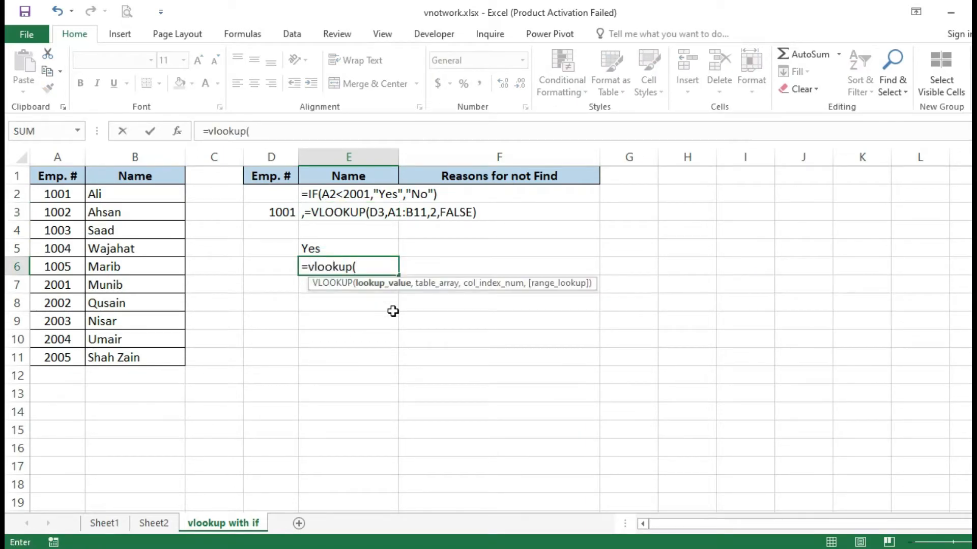
pyautogui.press('Left')
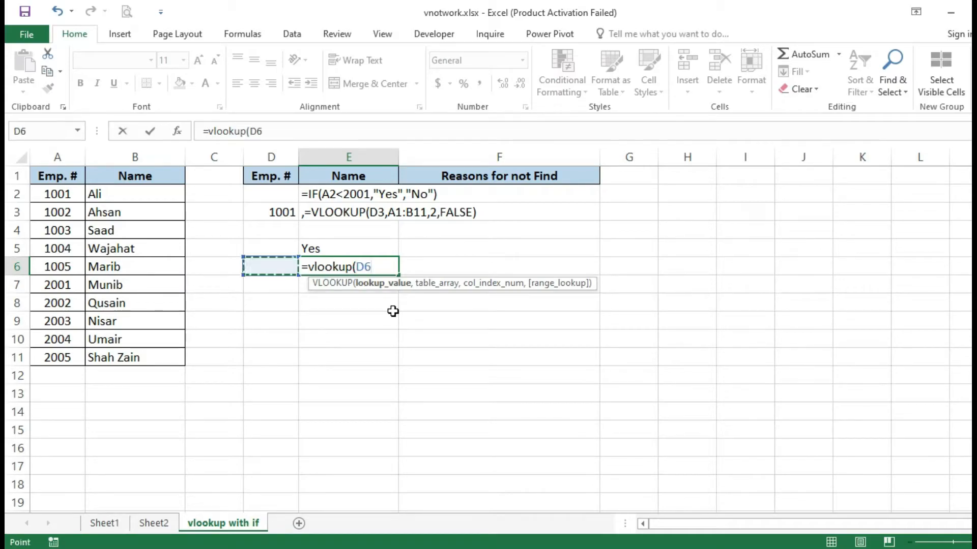
pyautogui.write(',')
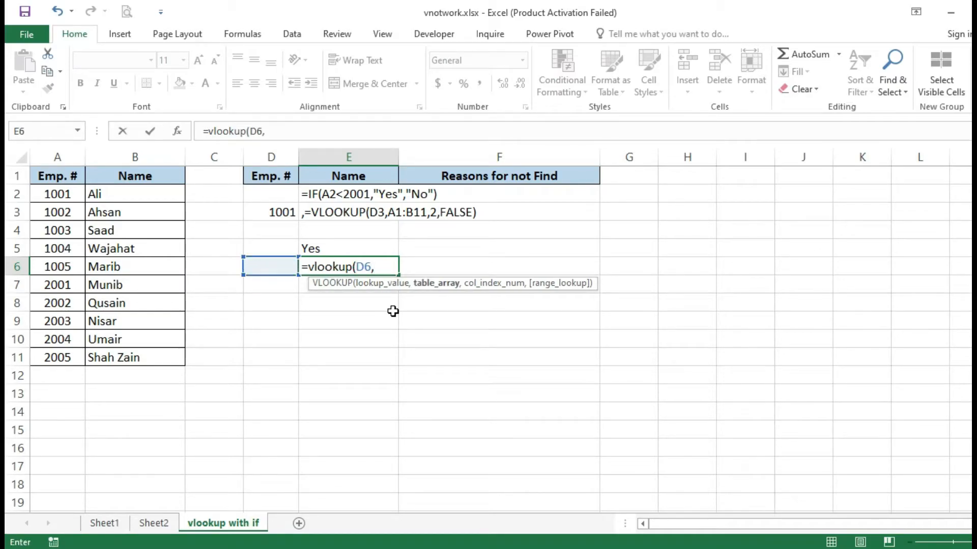
pyautogui.moveTo(61, 175); pyautogui.dragTo(128, 356)
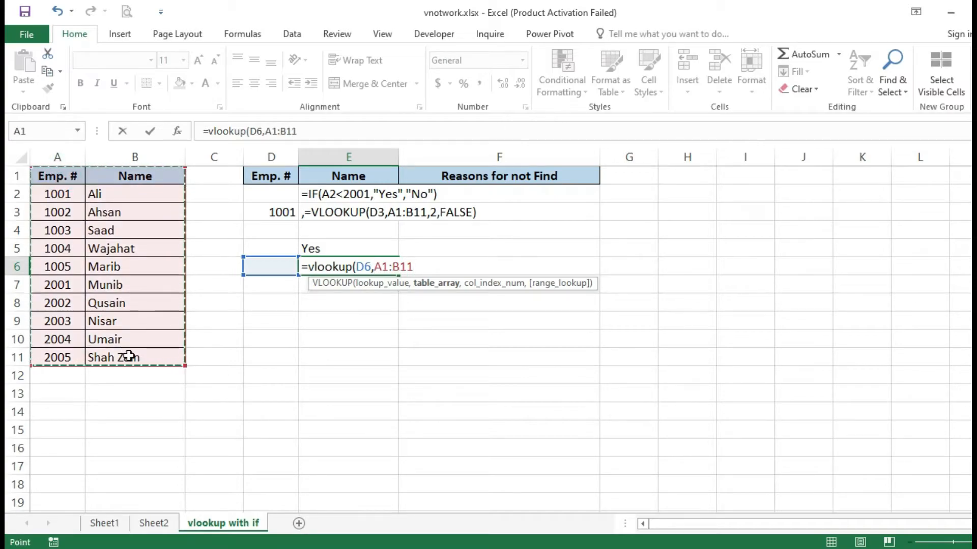
pyautogui.write(',2,')
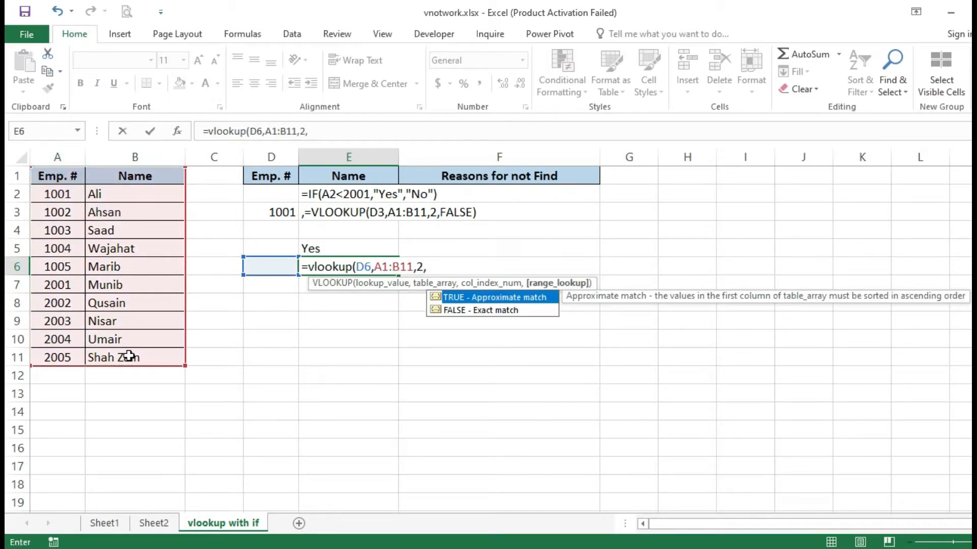
pyautogui.write('false)')
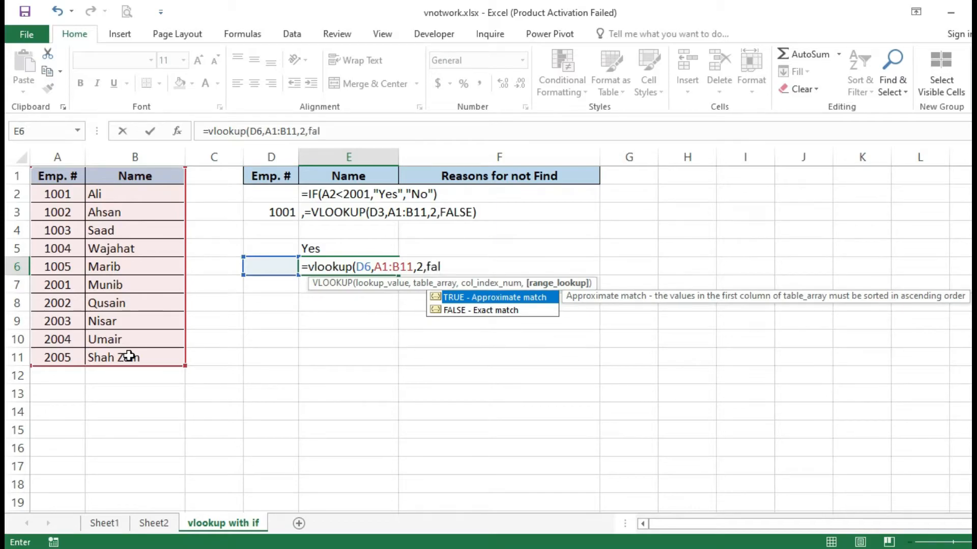
pyautogui.press('Return')
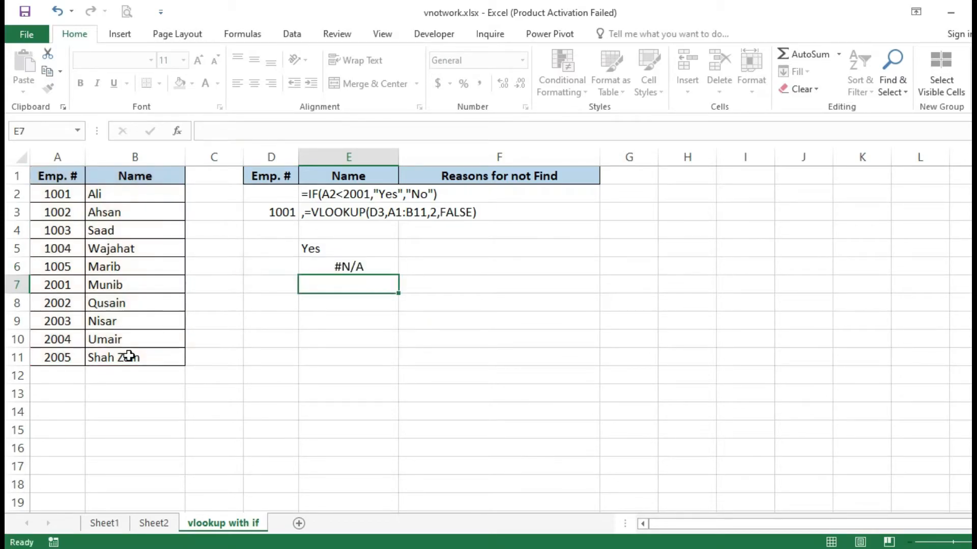
# Step: Enter 1001 in D6 as the lookup value for the VLOOKUP formula beside it
pyautogui.press('Up')
pyautogui.press('Left')
pyautogui.write('1001')
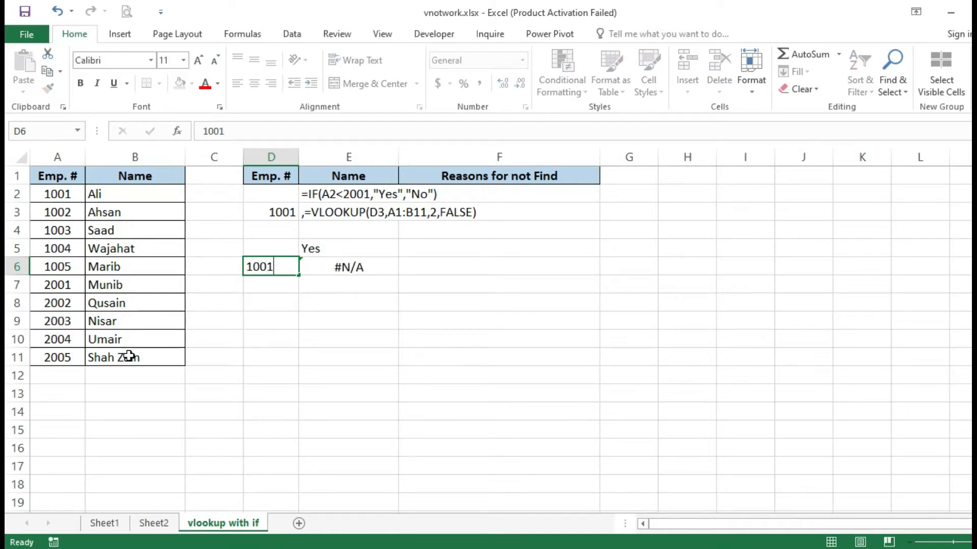
pyautogui.press('Return')
# Step: Copy the VLOOKUP expression from E6 without its equals sign and paste it over "Yes" in the IF formula in E5
pyautogui.press('Up')
pyautogui.press('Right')
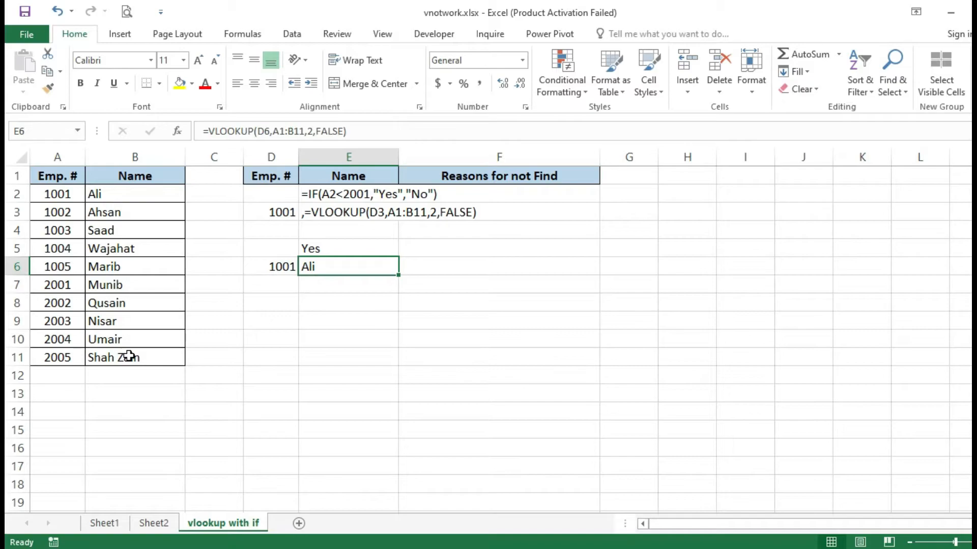
pyautogui.moveTo(365, 128); pyautogui.dragTo(206, 132)
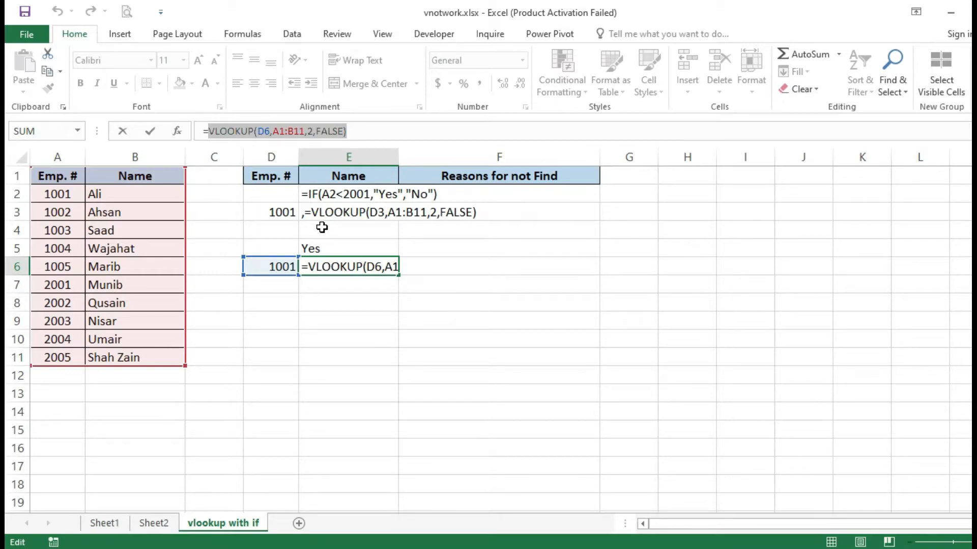
pyautogui.press('Return')
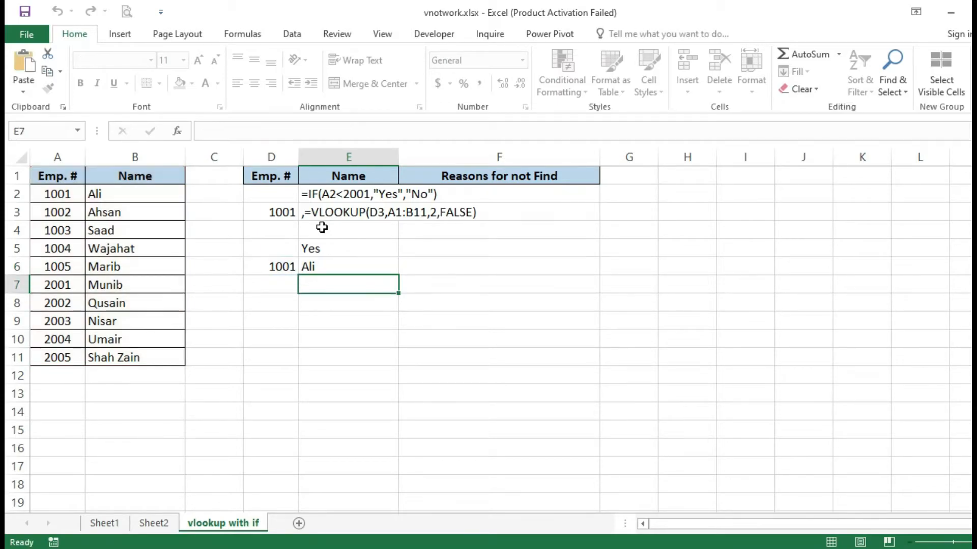
pyautogui.press('Up')
pyautogui.press('Up')
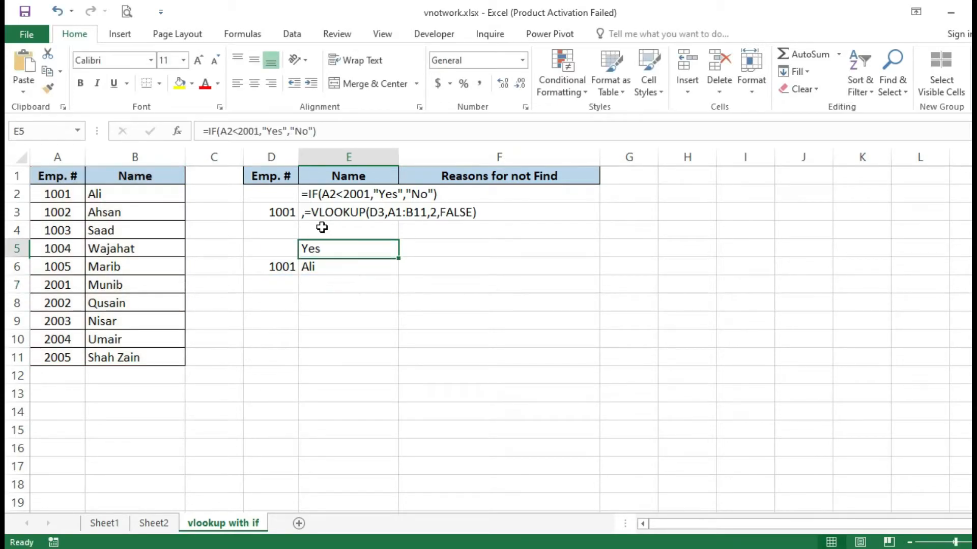
pyautogui.click(337, 131)
pyautogui.click(265, 131)
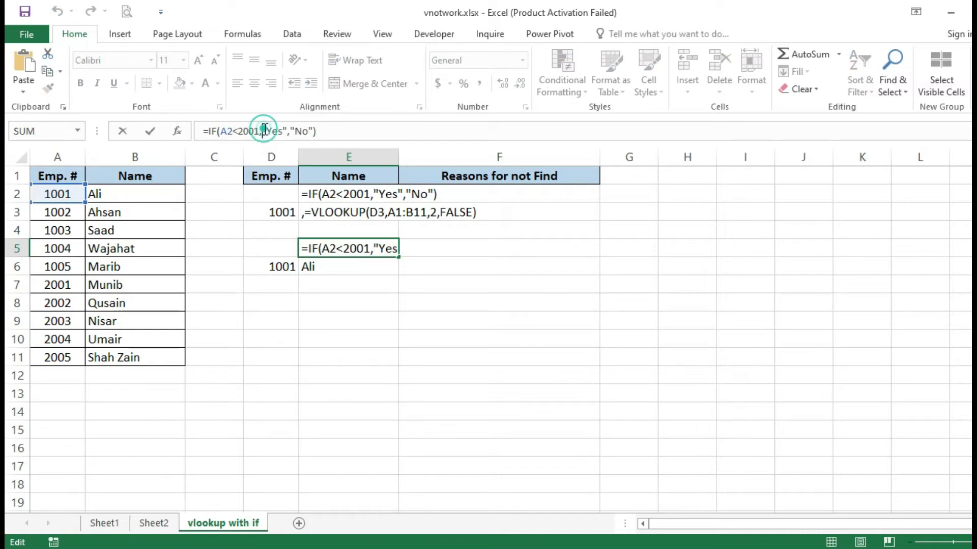
pyautogui.moveTo(265, 131); pyautogui.dragTo(288, 131)
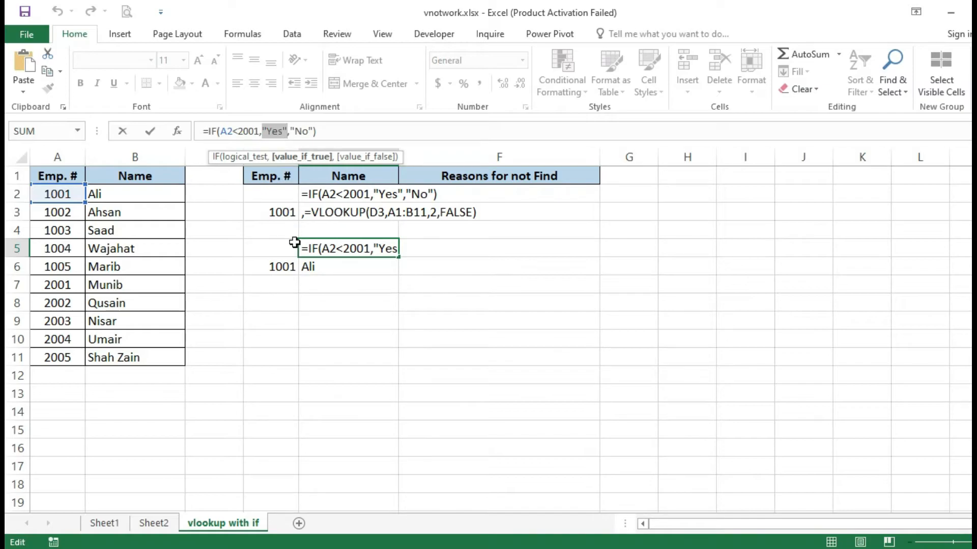
pyautogui.hotkey('ctrl', 'c')
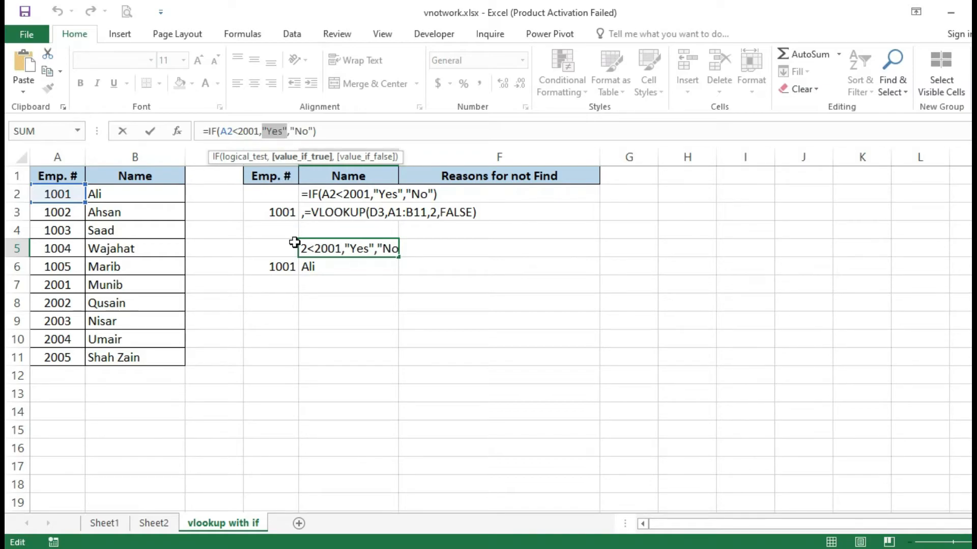
pyautogui.hotkey('ctrl', 'v')
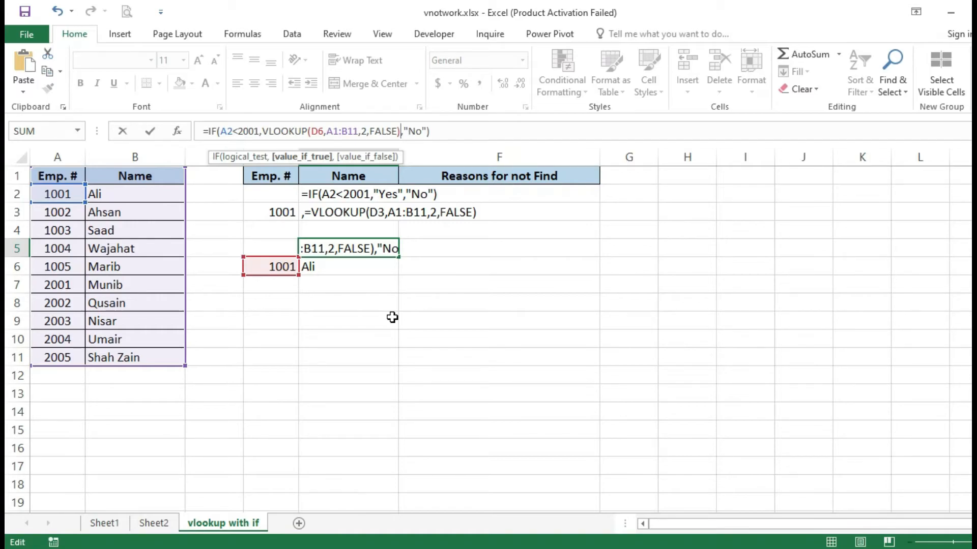
# Step: Change the value-if-false text of the nested formula in E5 to "No Need"
pyautogui.click(410, 131)
pyautogui.press('Right')
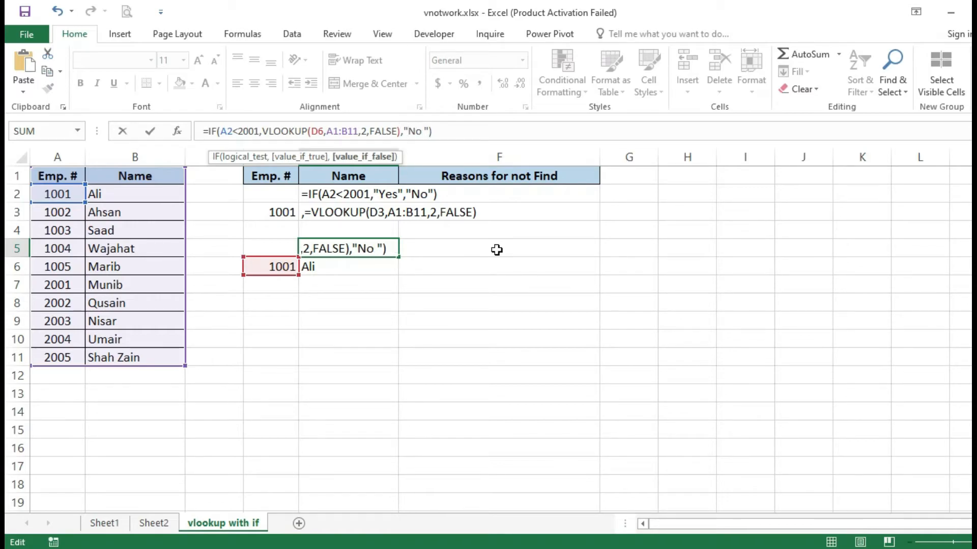
pyautogui.write('Need')
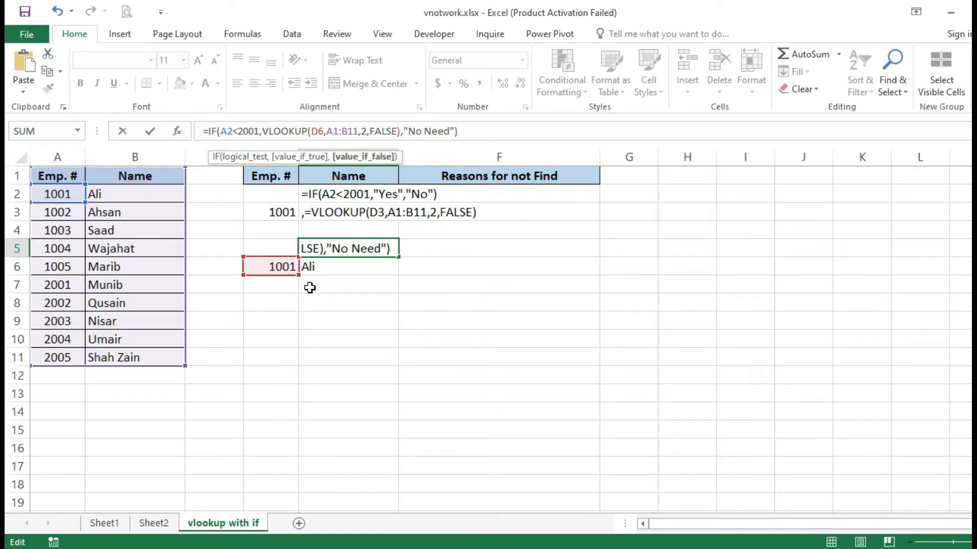
# Step: Set the lookup value of the nested VLOOKUP in E5 to A2 and commit the formula
pyautogui.click(314, 131)
pyautogui.press('Delete')
pyautogui.press('Delete')
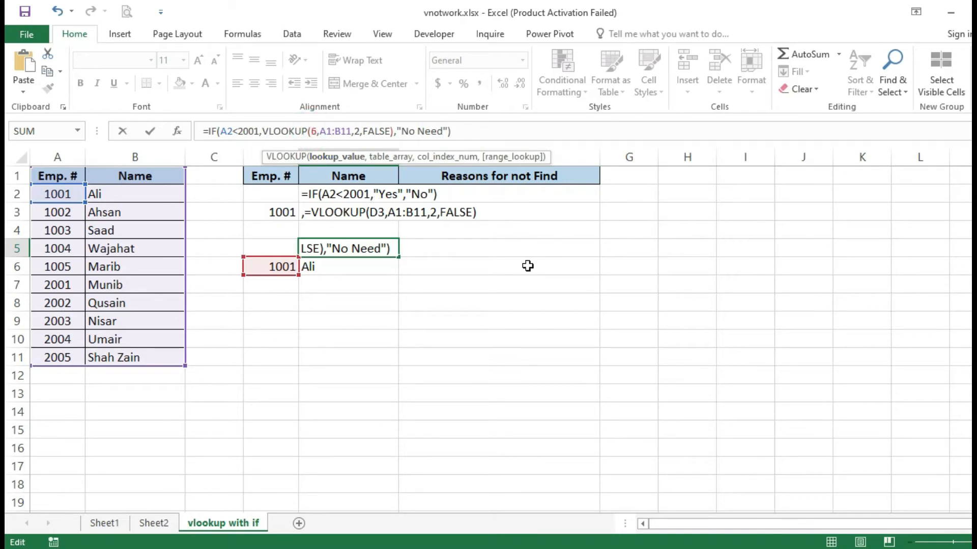
pyautogui.write('A2')
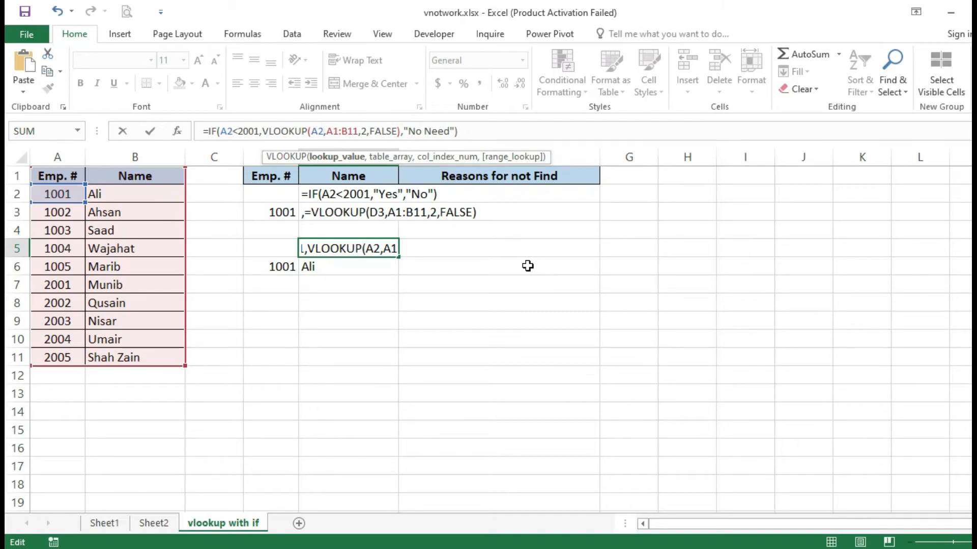
pyautogui.press('Return')
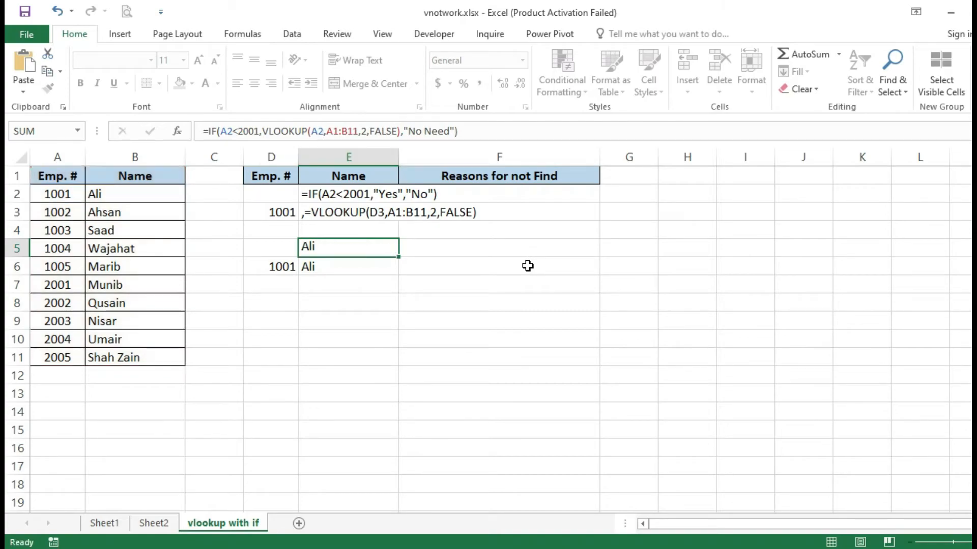
pyautogui.press('Up')
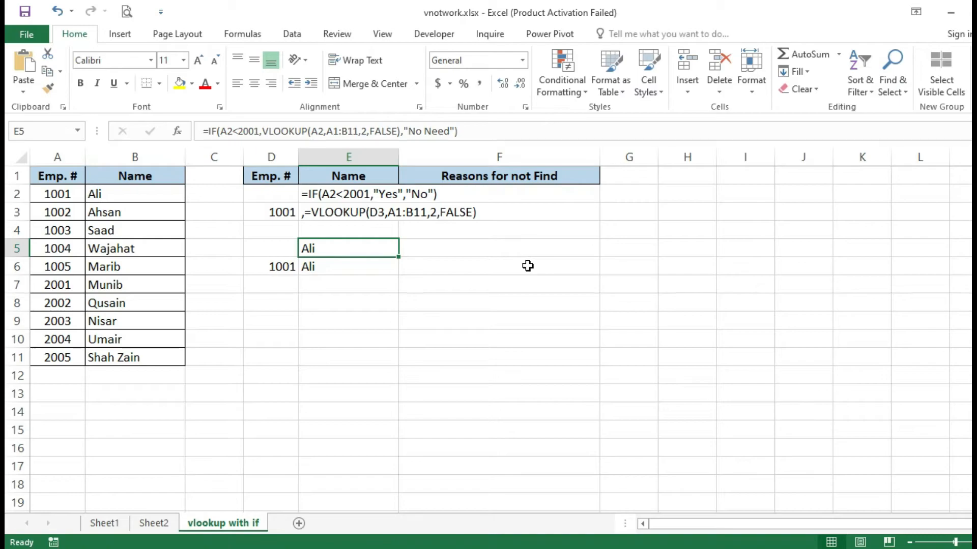
# Step: Clear the separate VLOOKUP test by deleting the contents of D6:E6
pyautogui.press('Down')
pyautogui.press('Left')
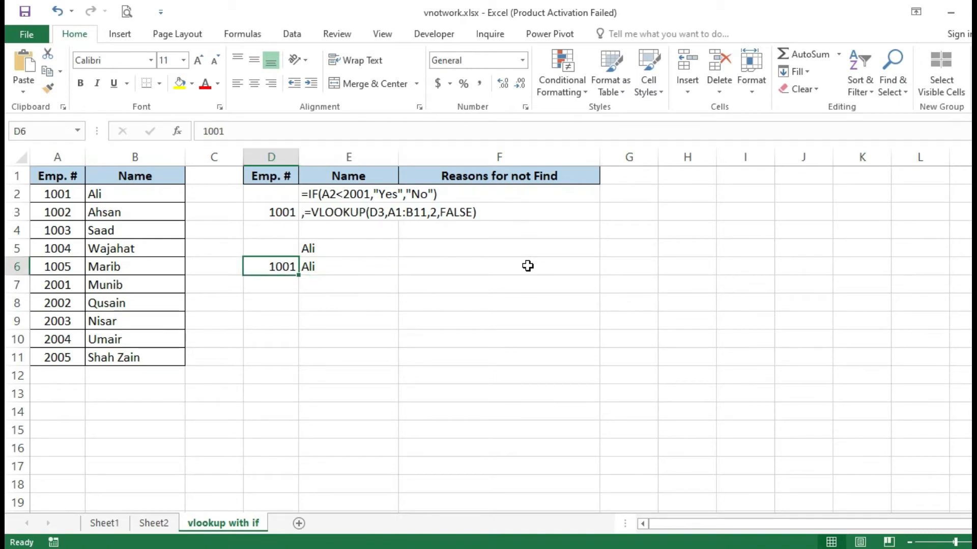
pyautogui.hotkey('shift', 'Right')
pyautogui.press('Delete')
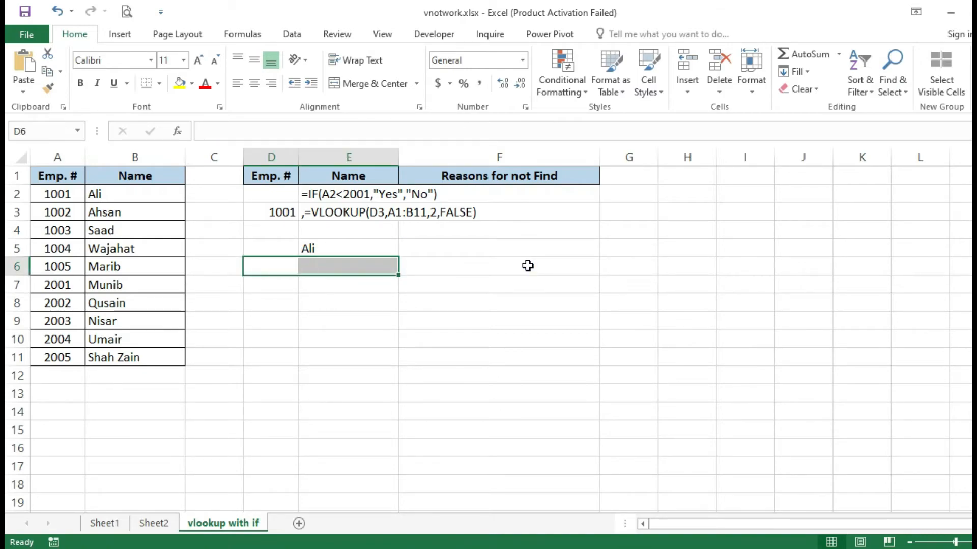
pyautogui.press('Down')
pyautogui.press('Up')
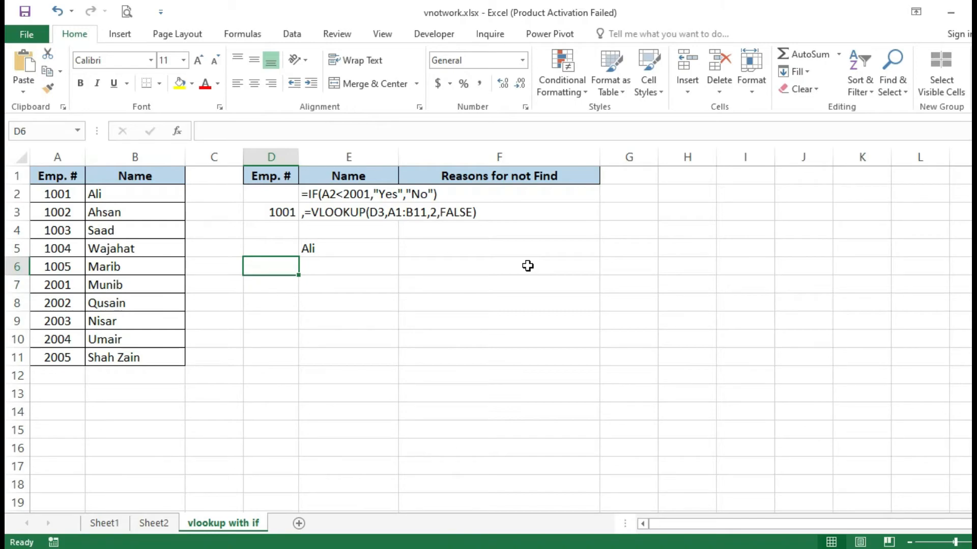
pyautogui.press('Up')
pyautogui.press('Right')
pyautogui.press('Down')
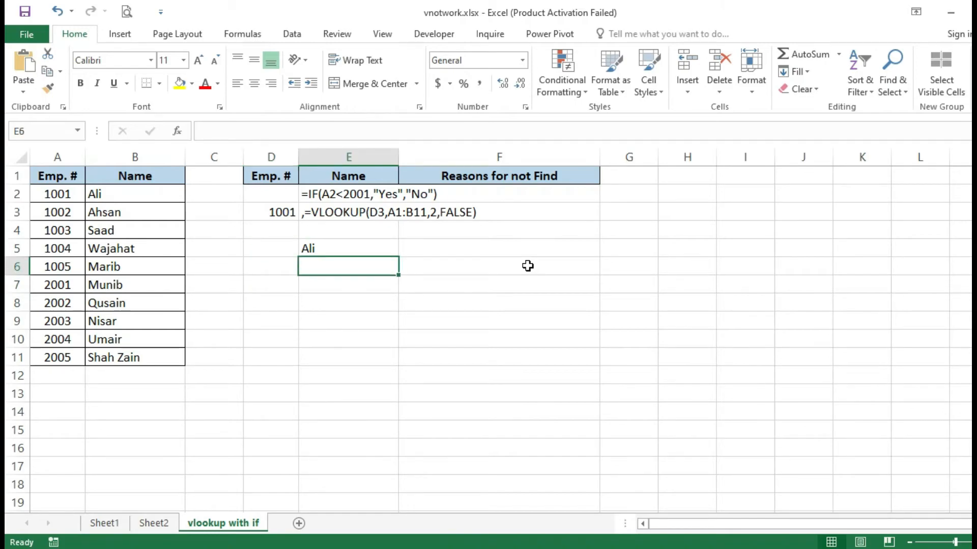
# Step: Change the first Emp. # in A2 to 2002 to test the nested formula's false condition
pyautogui.click(266, 249)
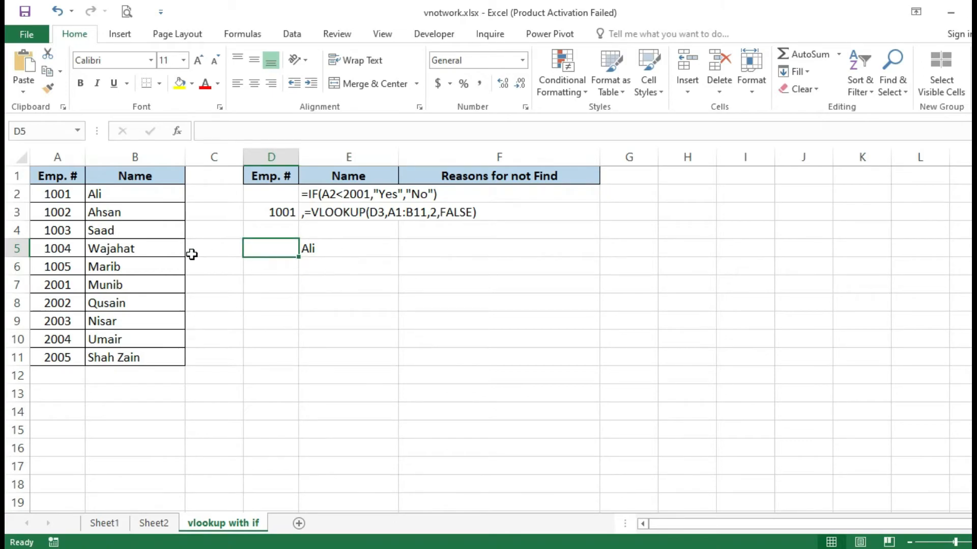
pyautogui.click(53, 194)
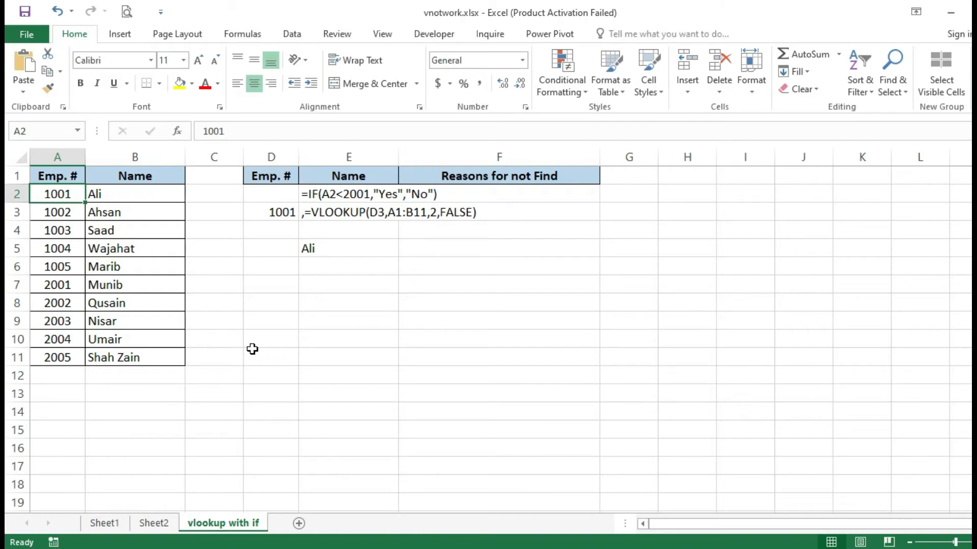
pyautogui.click(56, 284)
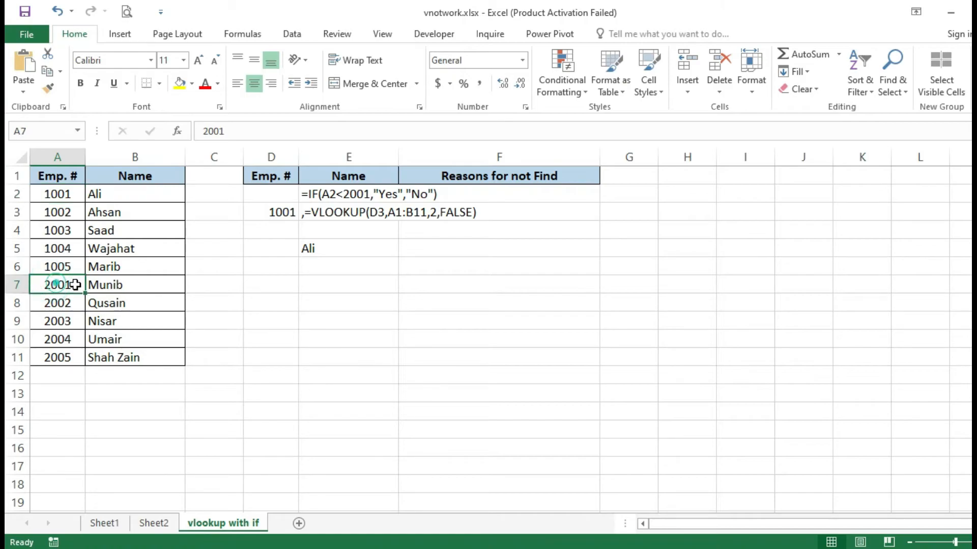
pyautogui.moveTo(75, 285); pyautogui.dragTo(104, 285)
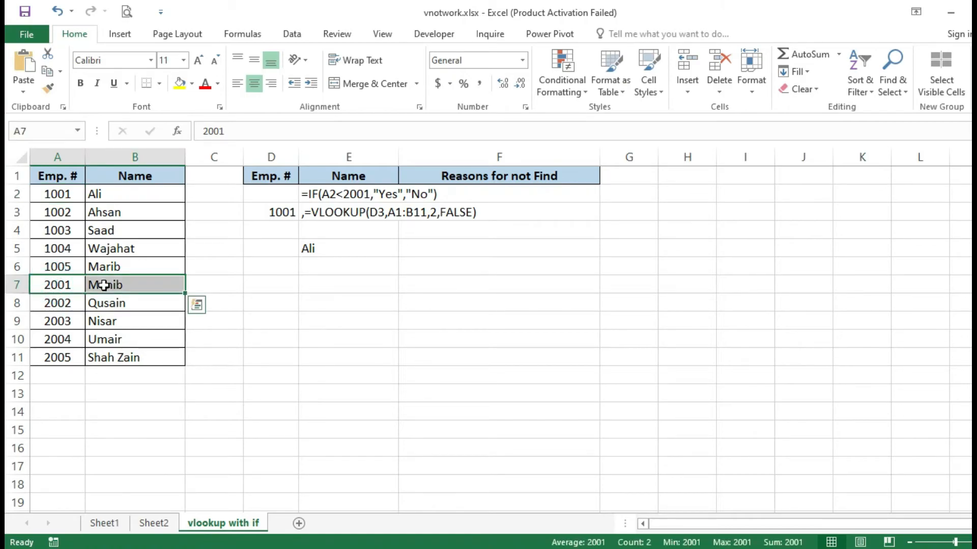
pyautogui.click(63, 192)
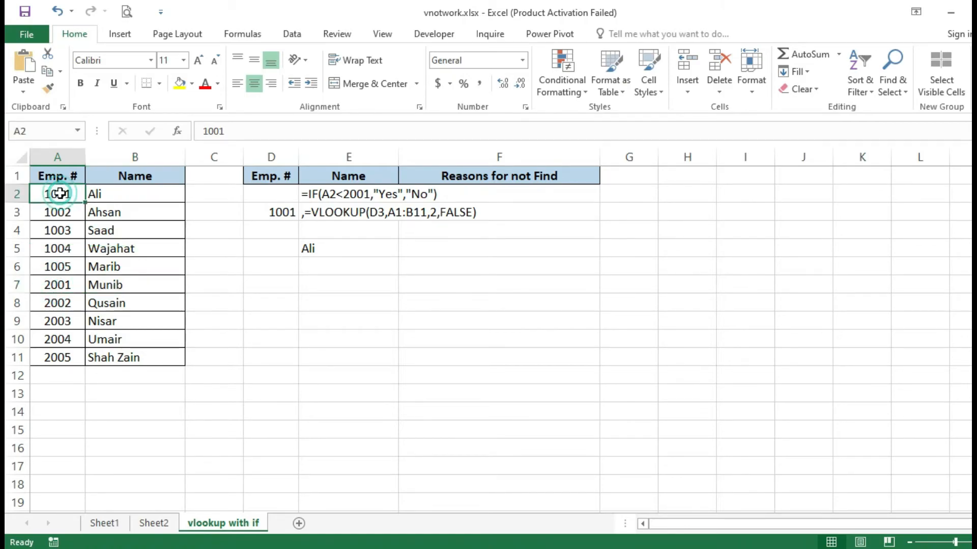
pyautogui.write('2002')
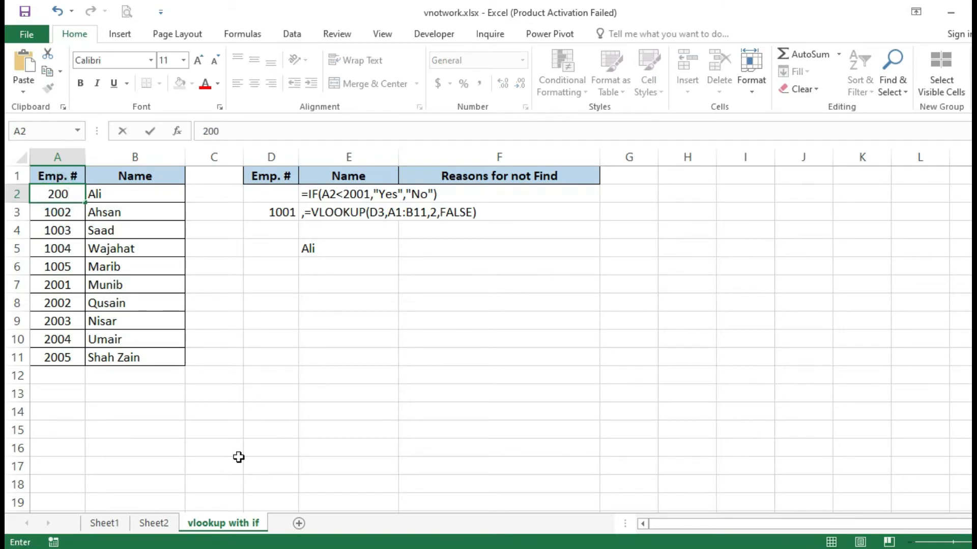
pyautogui.press('Return')
pyautogui.press('Right')
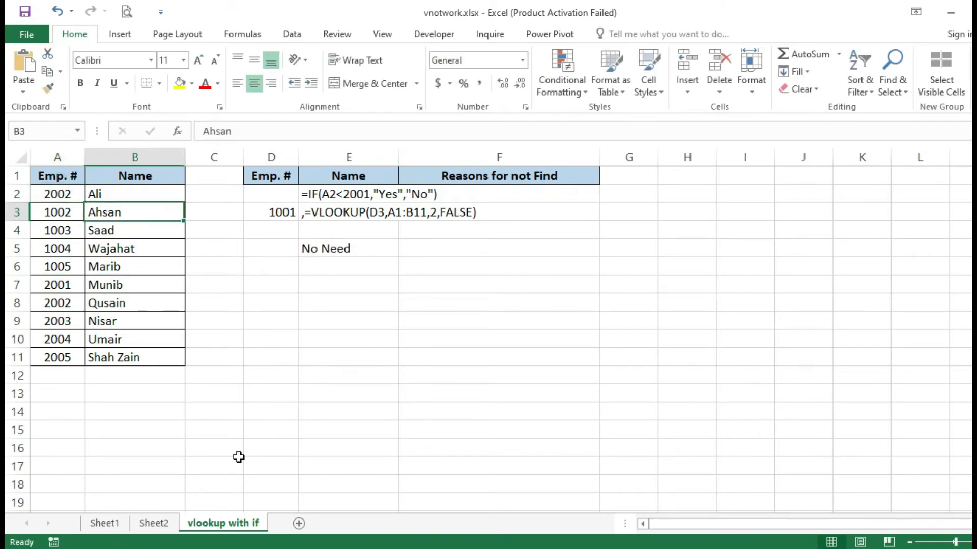
# Step: Highlight the nested formula's result cell E5 with a yellow fill
pyautogui.press('Right')
pyautogui.press('Right')
pyautogui.press('Down')
pyautogui.press('Down')
pyautogui.press('Right')
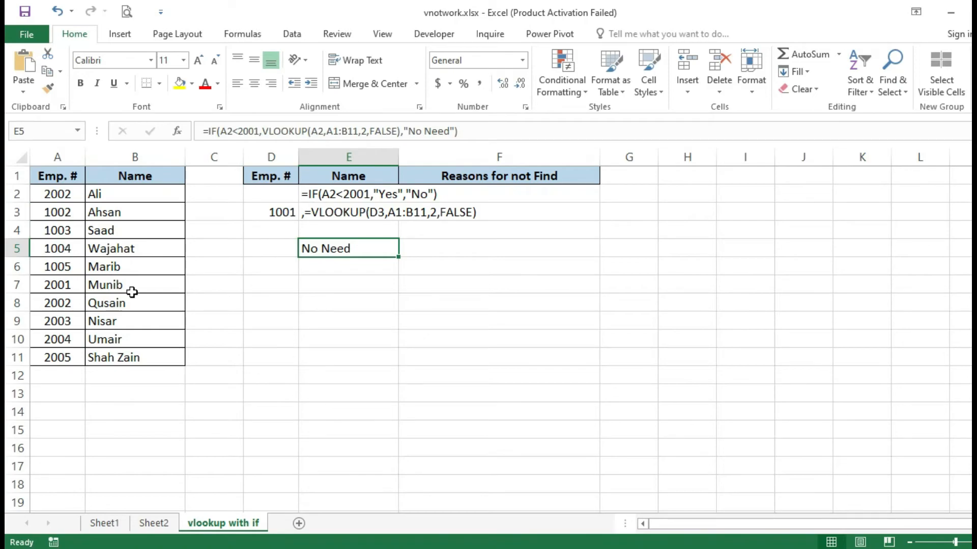
pyautogui.click(183, 84)
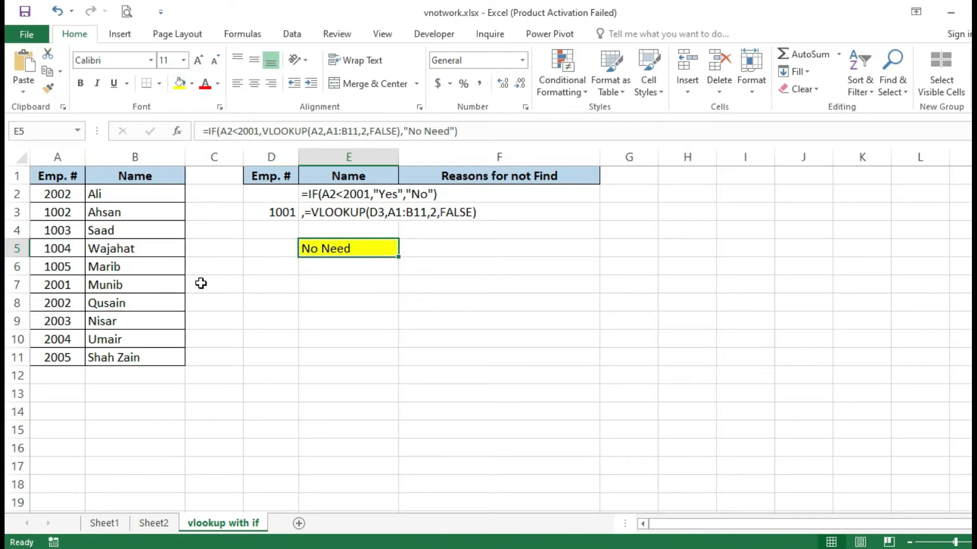
# Step: Convert the nested formula in E5 to plain text by adding an apostrophe before its equals sign
pyautogui.click(276, 252)
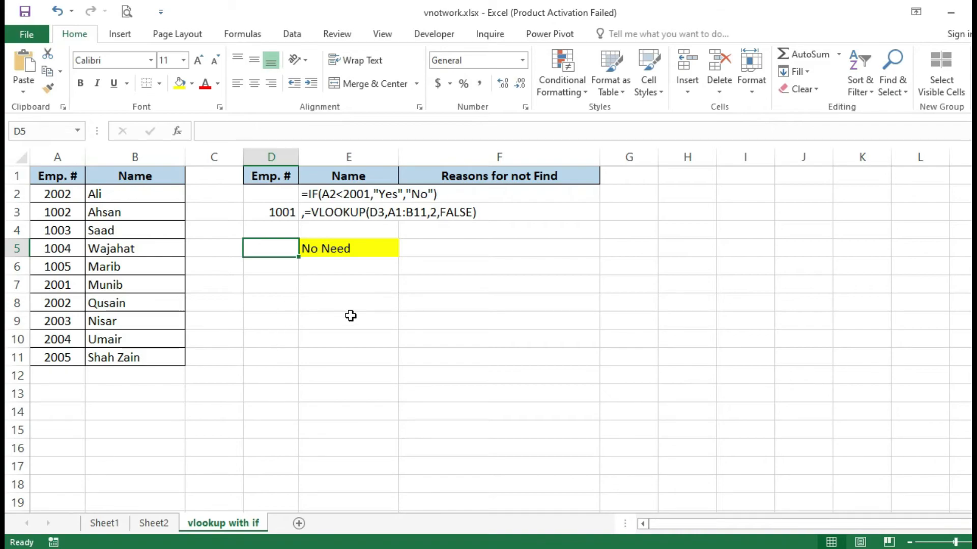
pyautogui.click(319, 250)
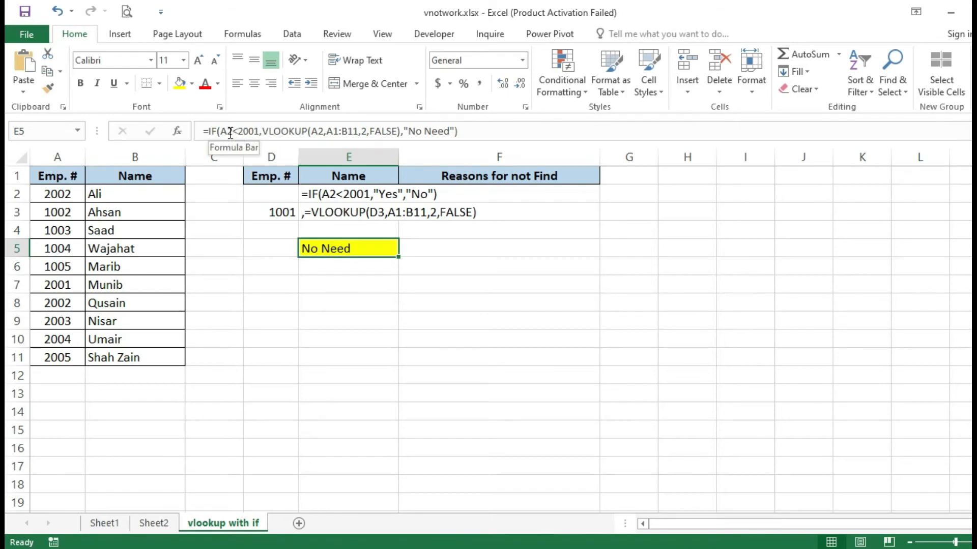
pyautogui.click(198, 131)
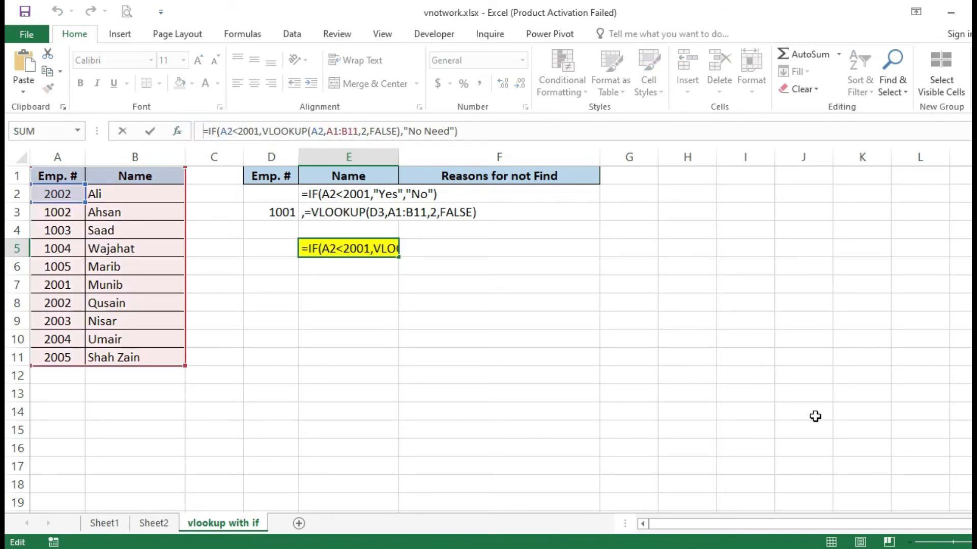
pyautogui.press('Escape')
pyautogui.press('Down')
pyautogui.press('Down')
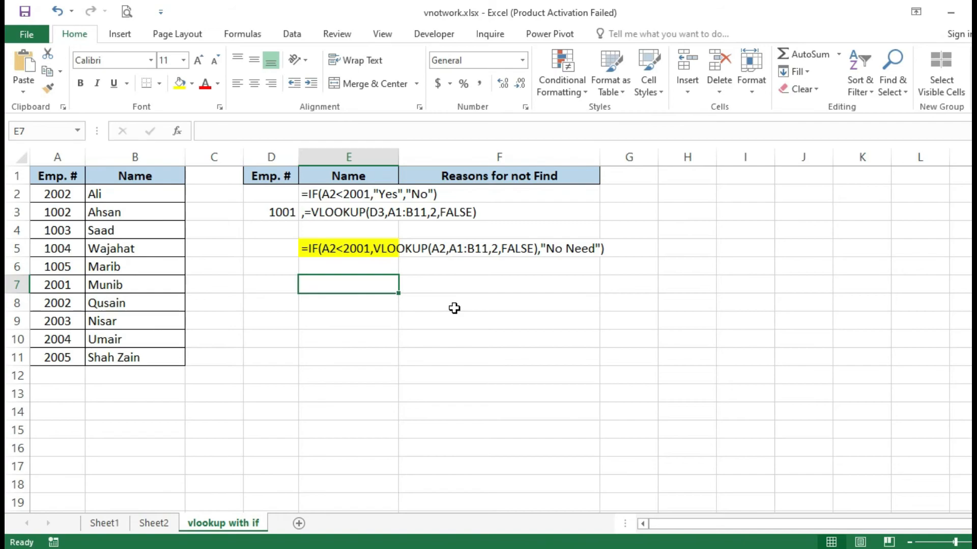
# Step: Remove the leading apostrophe from E5 to make the nested IF and VLOOKUP formula active again
pyautogui.click(302, 251)
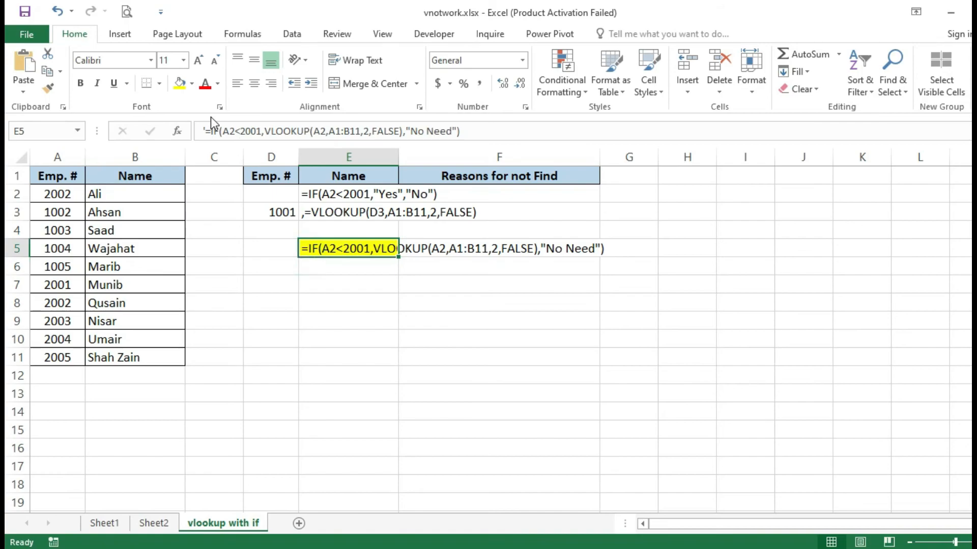
pyautogui.press('Delete')
pyautogui.press('Return')
pyautogui.press('Up')
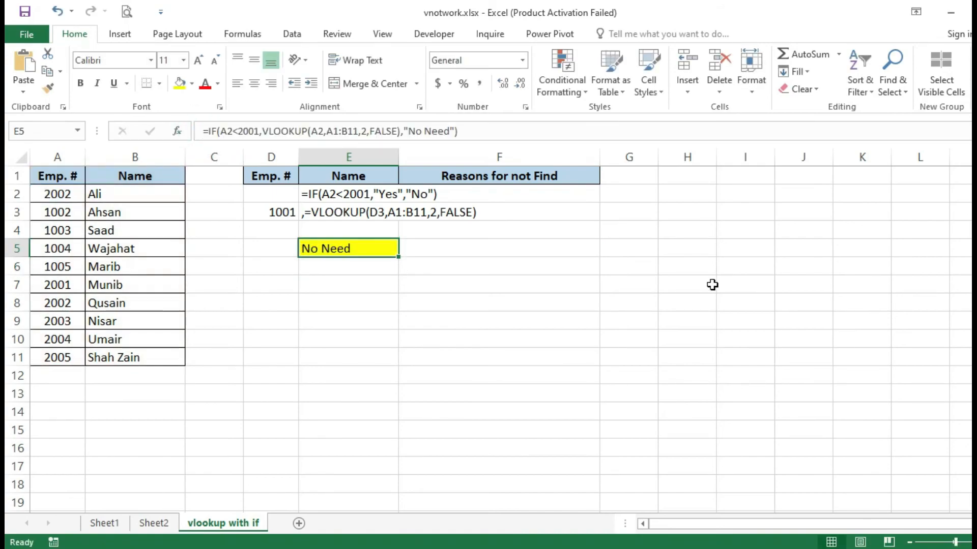